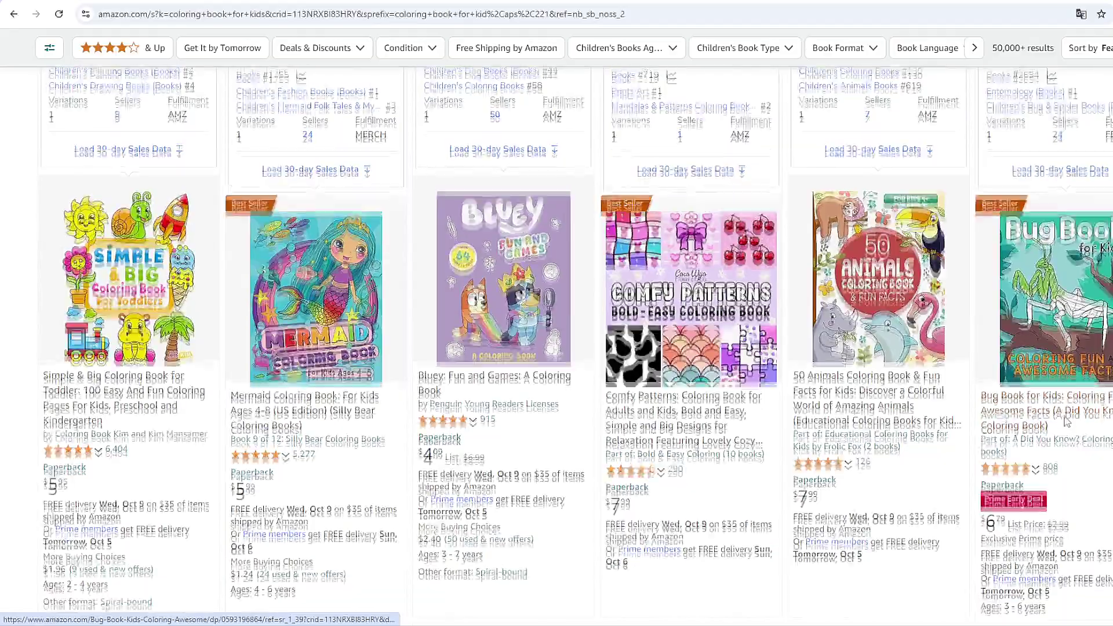
Examine the coloring book for kids search results on Amazon, comparing covers, prices, ratings and sales ranks.
{"action": "scroll", "coordinate": [1067, 422], "scroll_direction": "down", "scroll_amount": 10}
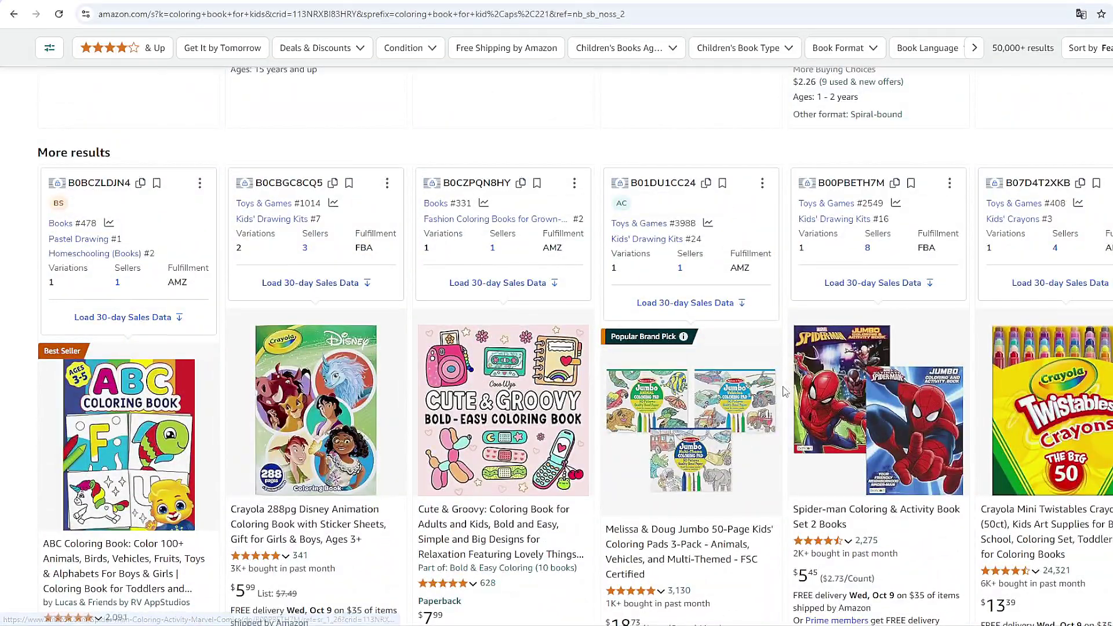
{"action": "scroll", "coordinate": [511, 271], "scroll_direction": "down", "scroll_amount": 1}
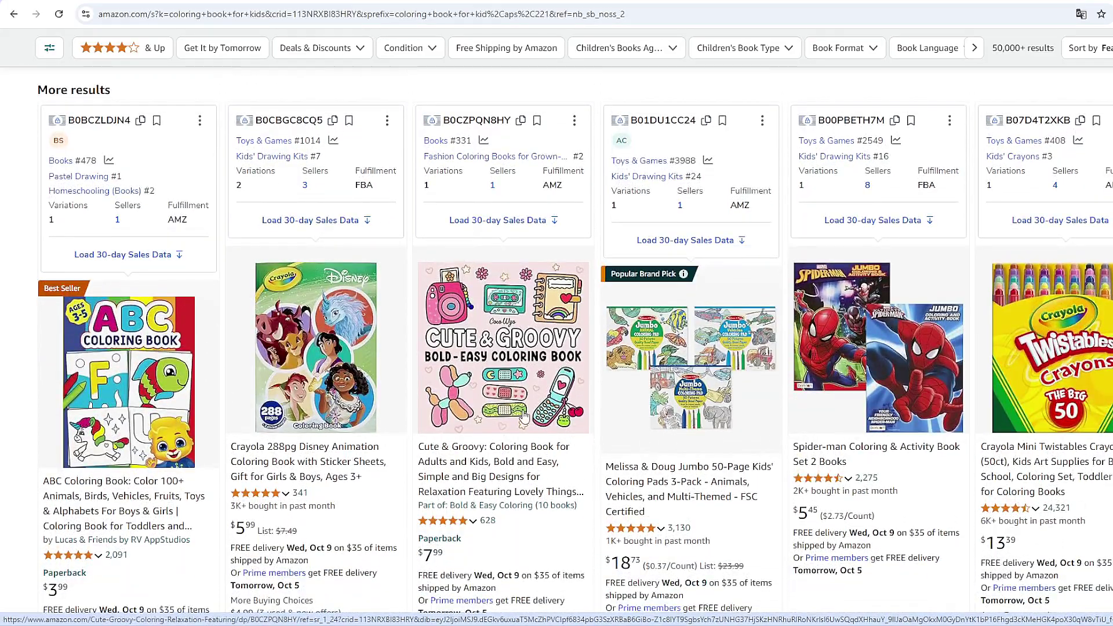
{"action": "scroll", "coordinate": [960, 453], "scroll_direction": "down", "scroll_amount": 7}
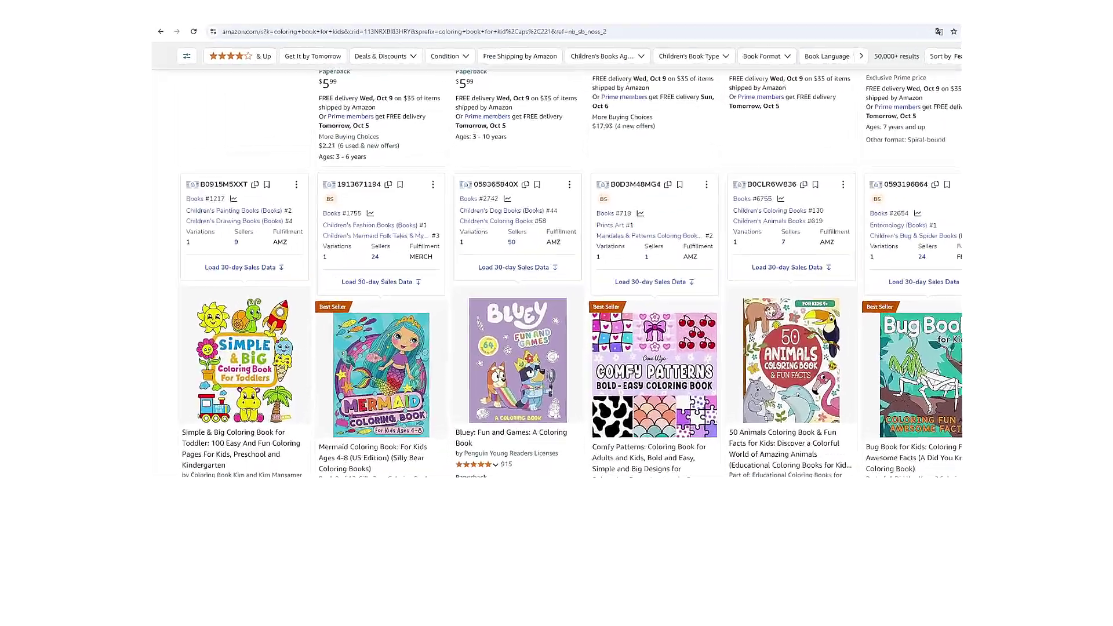
{"action": "scroll", "coordinate": [576, 347], "scroll_direction": "down", "scroll_amount": 12}
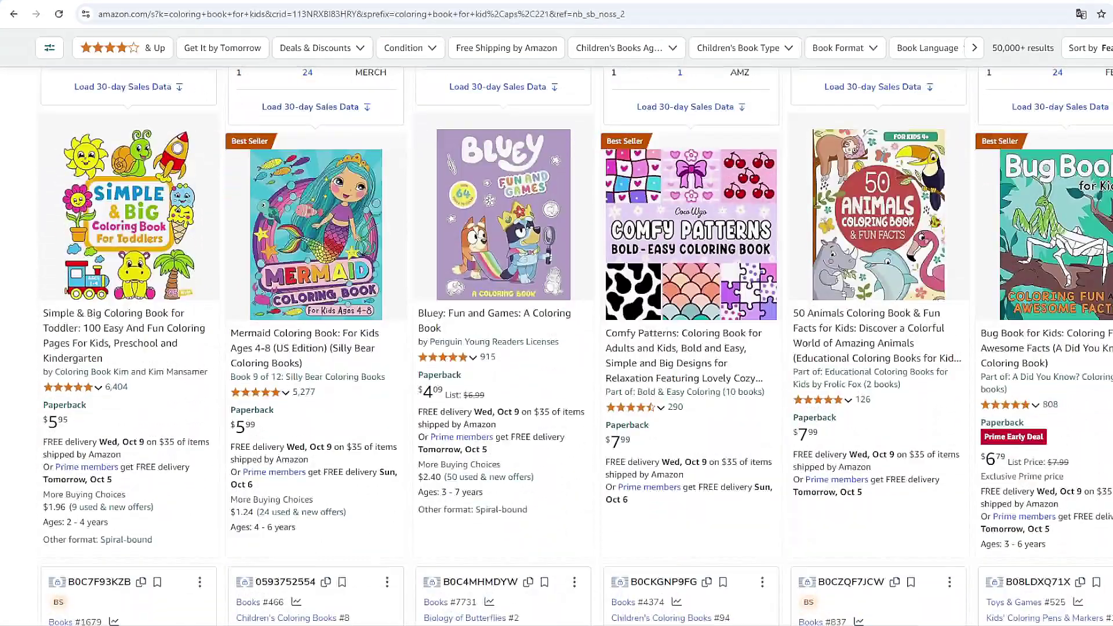
{"action": "scroll", "coordinate": [576, 347], "scroll_direction": "down", "scroll_amount": 5}
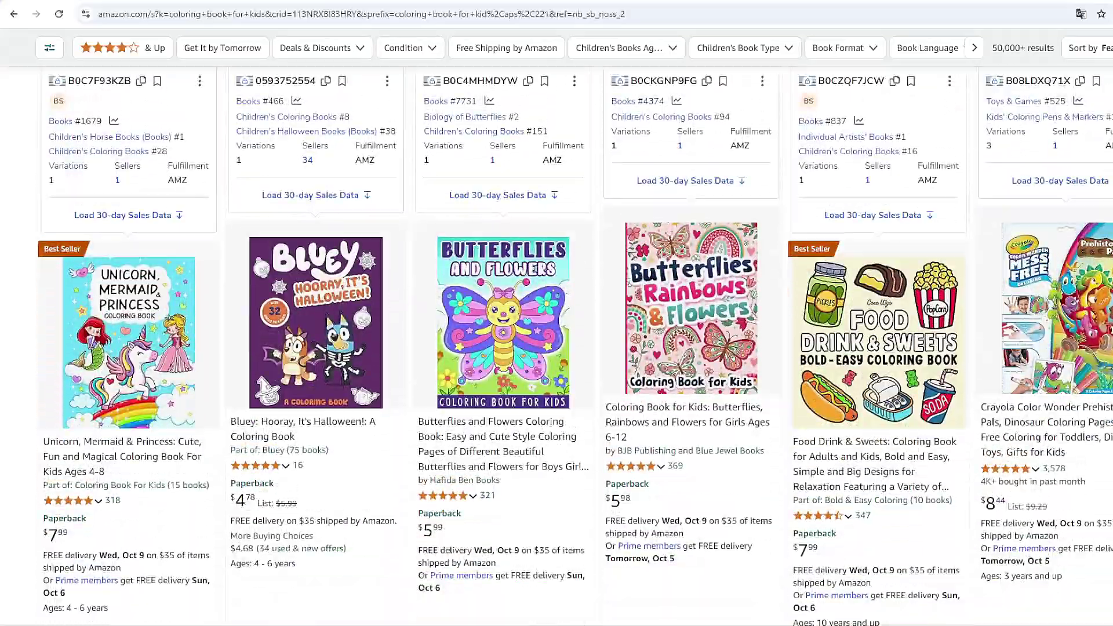
{"action": "scroll", "coordinate": [576, 346], "scroll_direction": "down", "scroll_amount": 4}
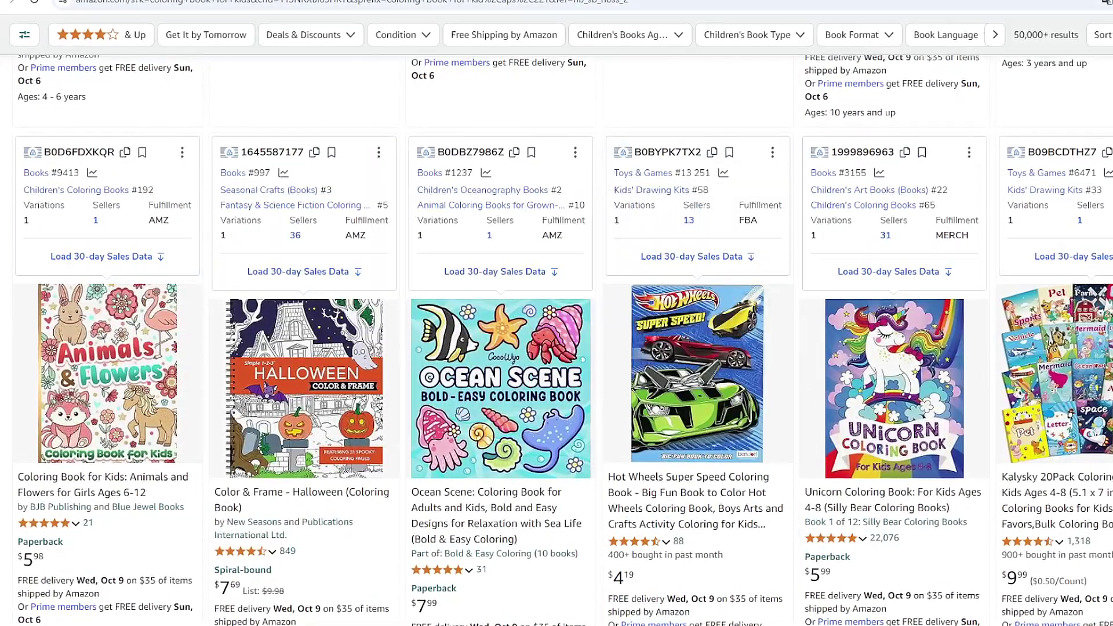
{"action": "scroll", "coordinate": [557, 348], "scroll_direction": "down", "scroll_amount": 1}
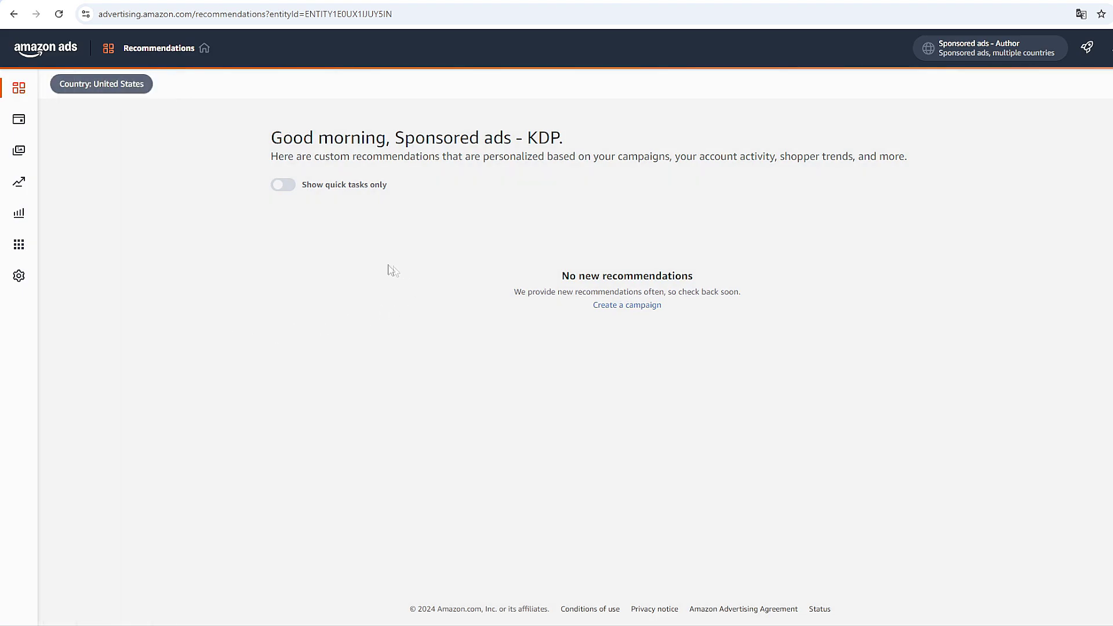
Switch to Amazon Ads, open the sponsored ads reports and start creating a new report.
{"action": "mouse_move", "coordinate": [89, 323]}
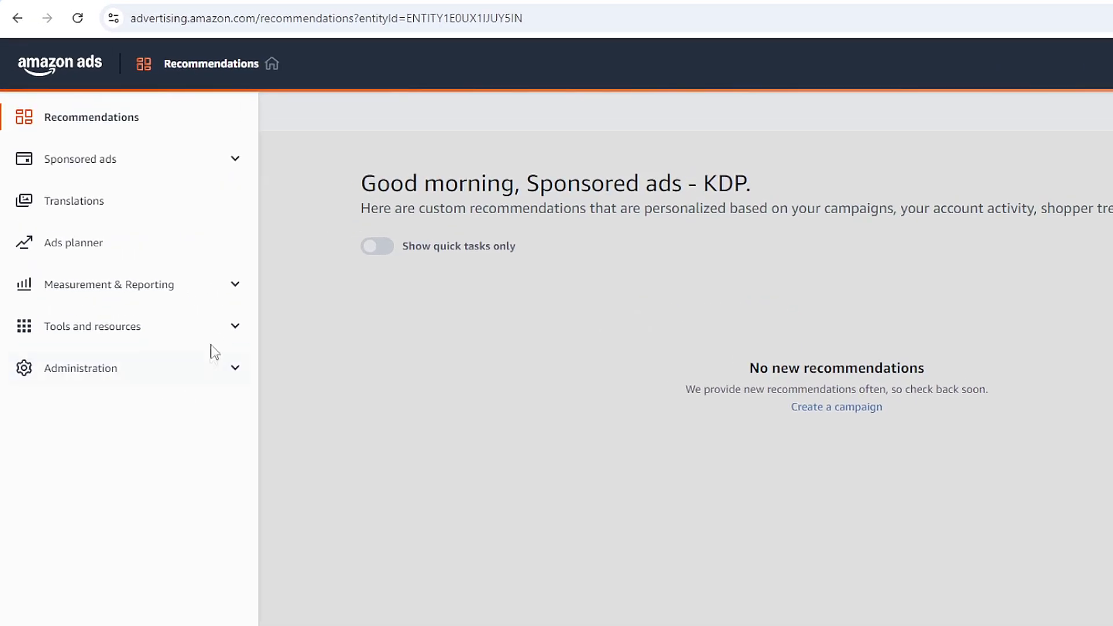
{"action": "left_click", "coordinate": [210, 303]}
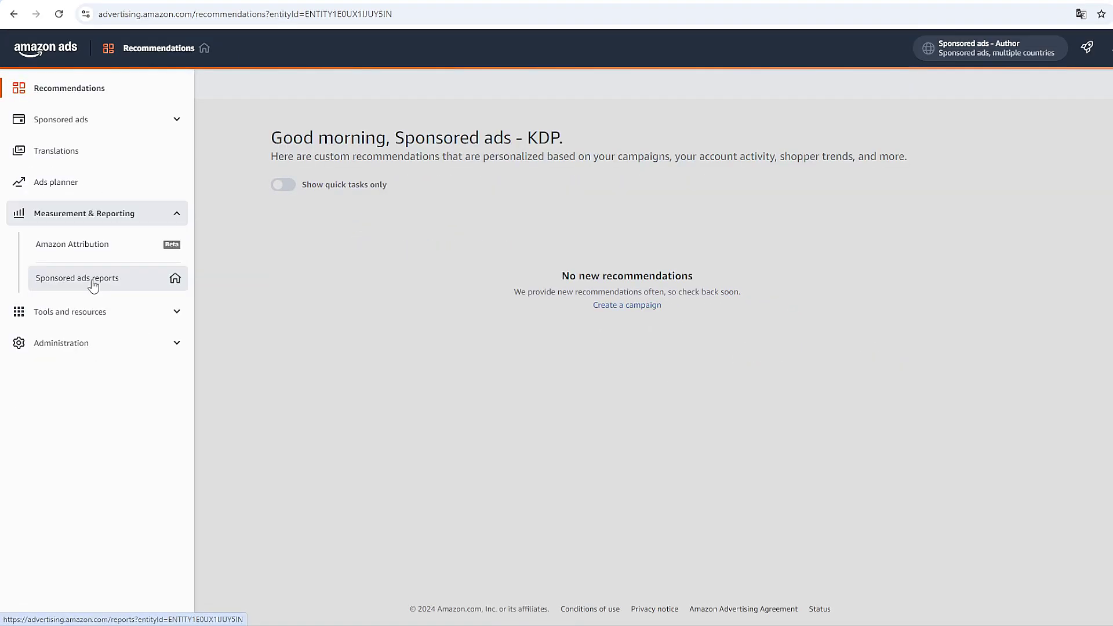
{"action": "left_click", "coordinate": [93, 284]}
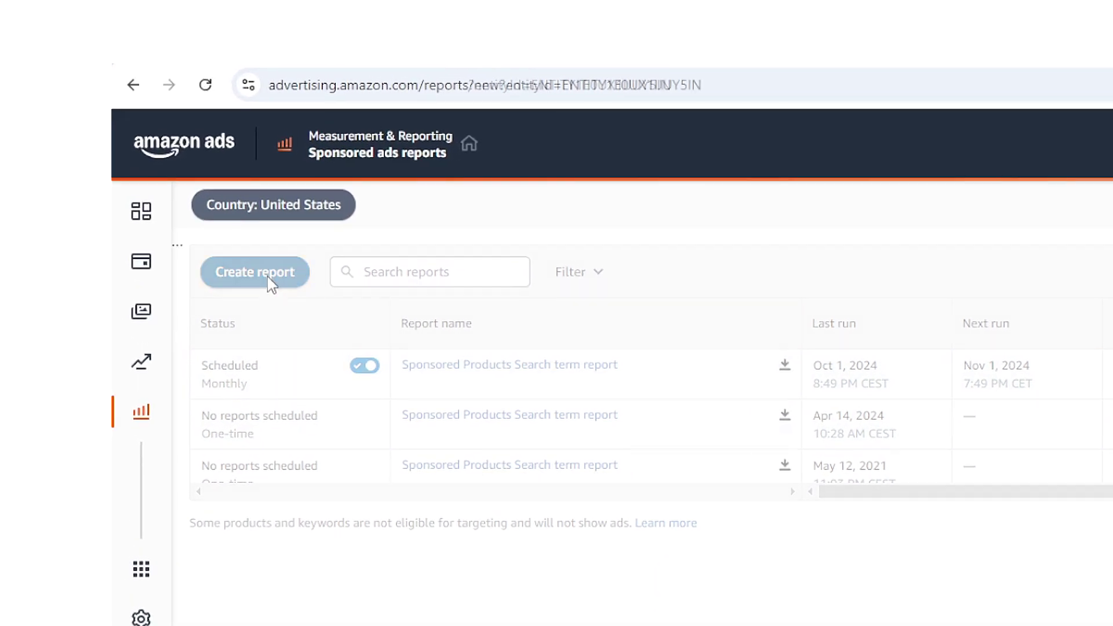
{"action": "left_click", "coordinate": [268, 281]}
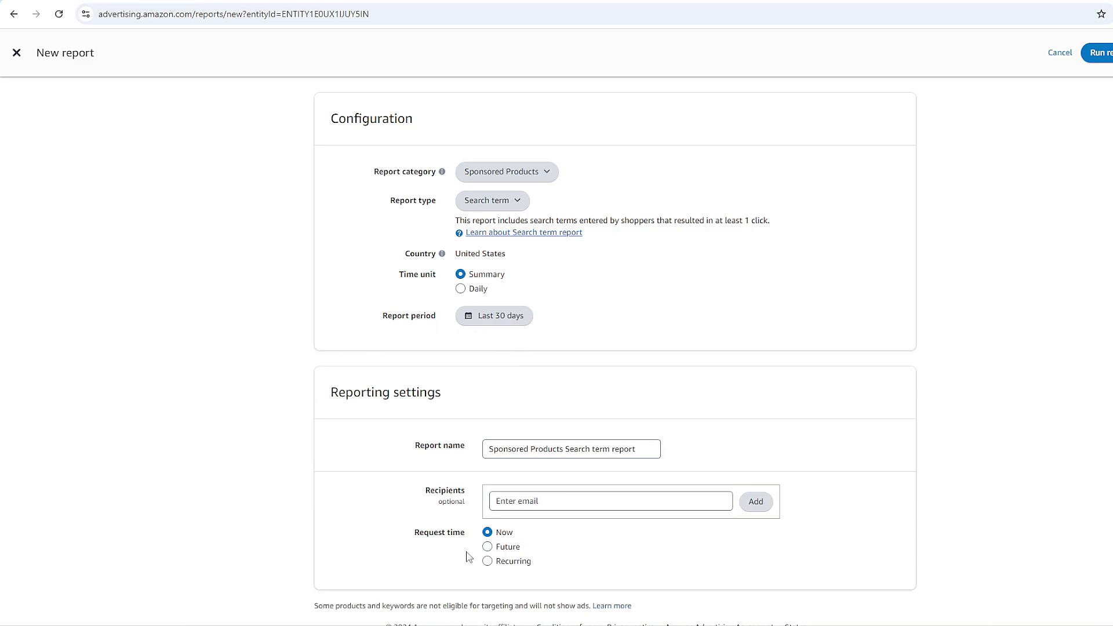
Make the Sponsored Products search term report recurring with a monthly frequency.
{"action": "left_click", "coordinate": [487, 561]}
{"action": "scroll", "coordinate": [371, 406], "scroll_direction": "down", "scroll_amount": 2}
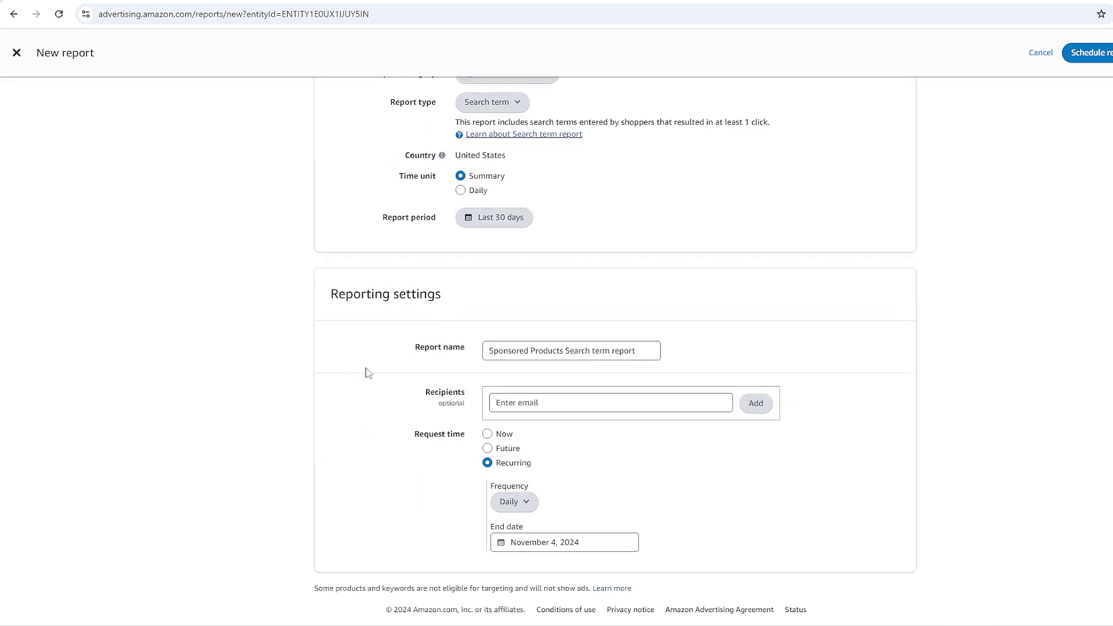
{"action": "left_click", "coordinate": [523, 505]}
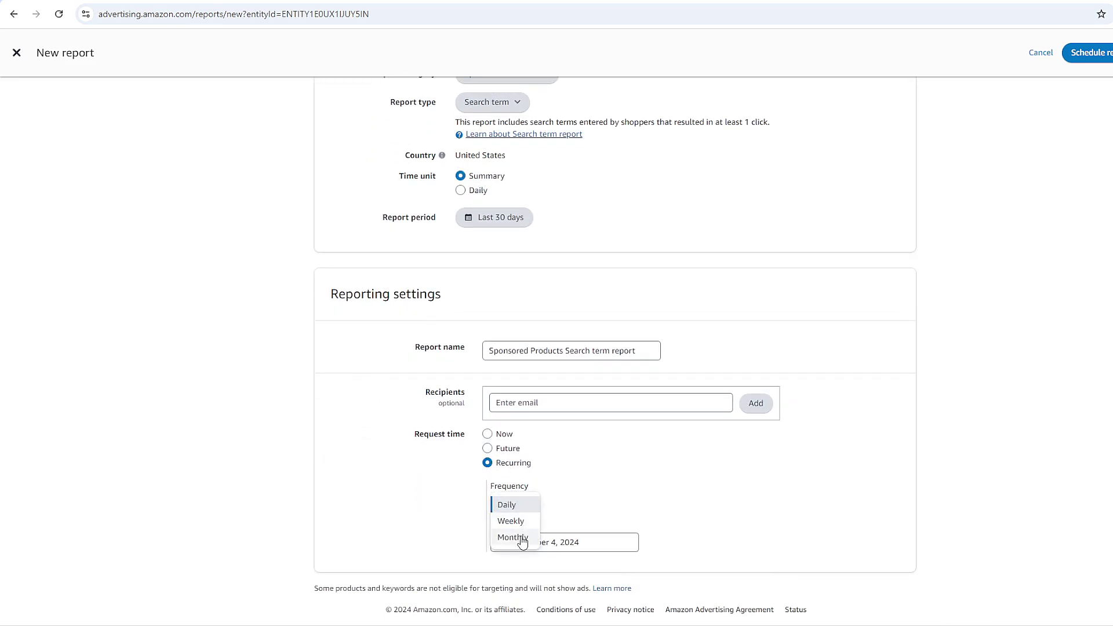
{"action": "left_click", "coordinate": [514, 536]}
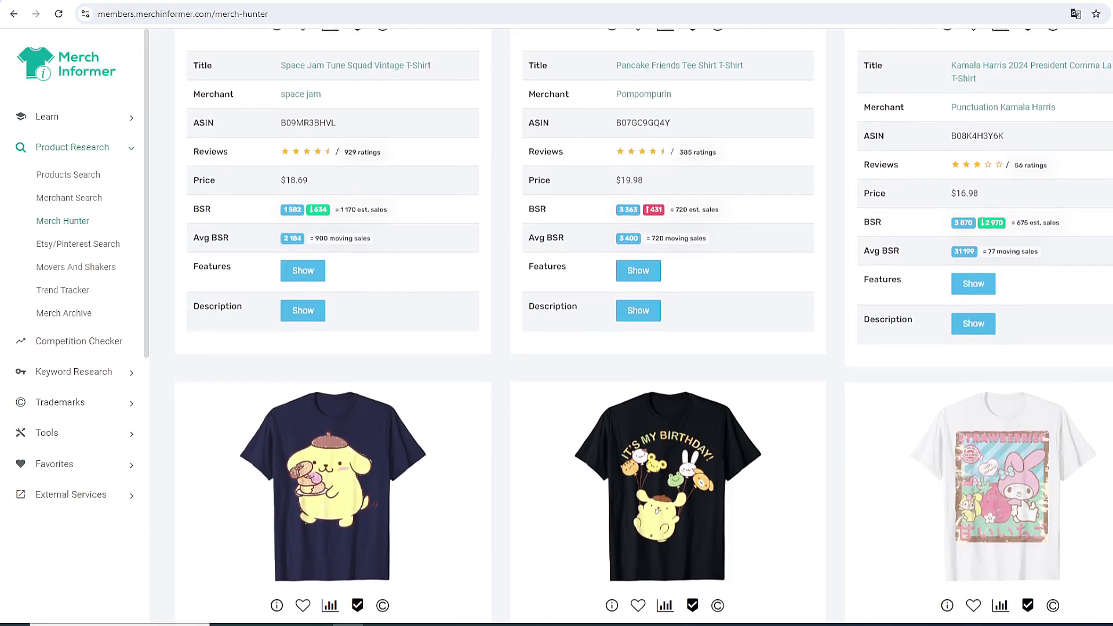
Switch to Merch Informer and examine the T-shirt listings in Merch Hunter, comparing designs, prices, reviews and BSR.
{"action": "scroll", "coordinate": [644, 330], "scroll_direction": "down", "scroll_amount": 2}
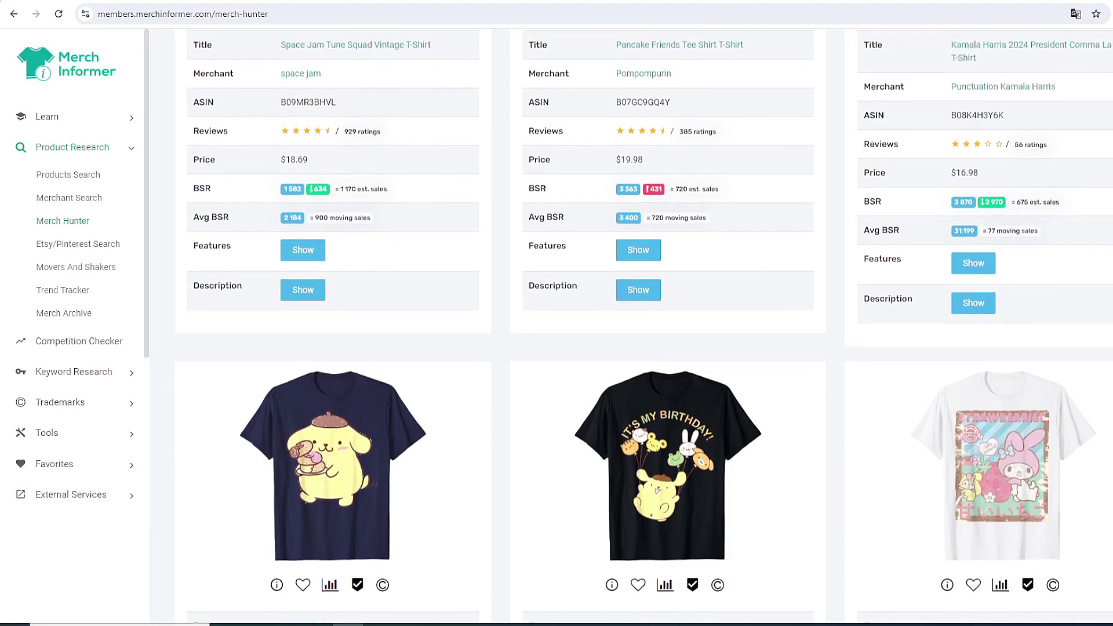
{"action": "scroll", "coordinate": [643, 330], "scroll_direction": "down", "scroll_amount": 2}
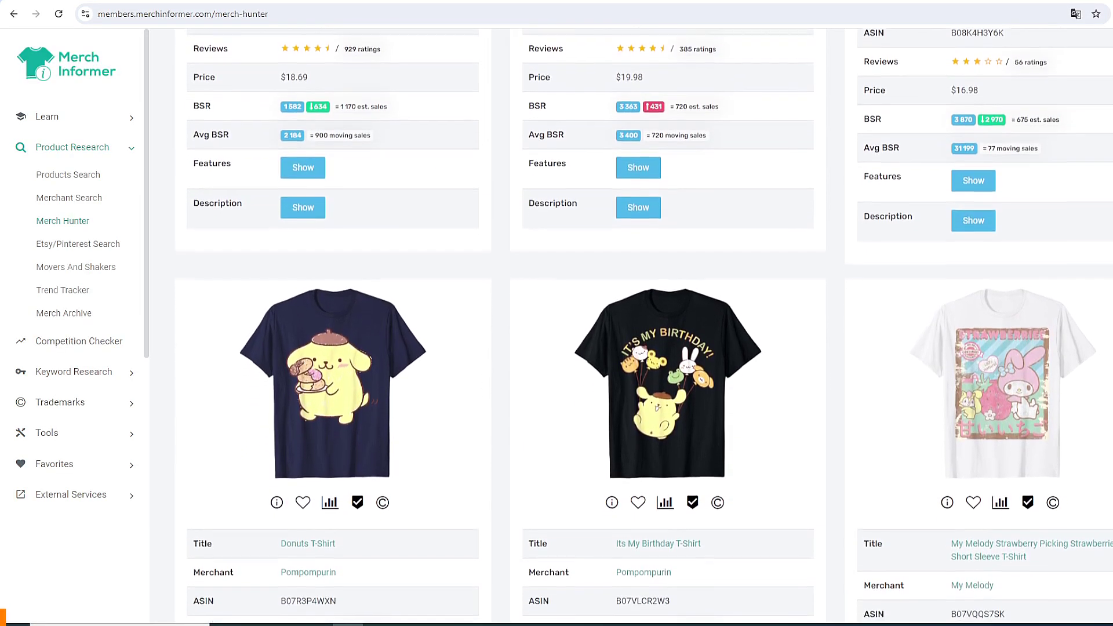
{"action": "scroll", "coordinate": [644, 331], "scroll_direction": "down", "scroll_amount": 2}
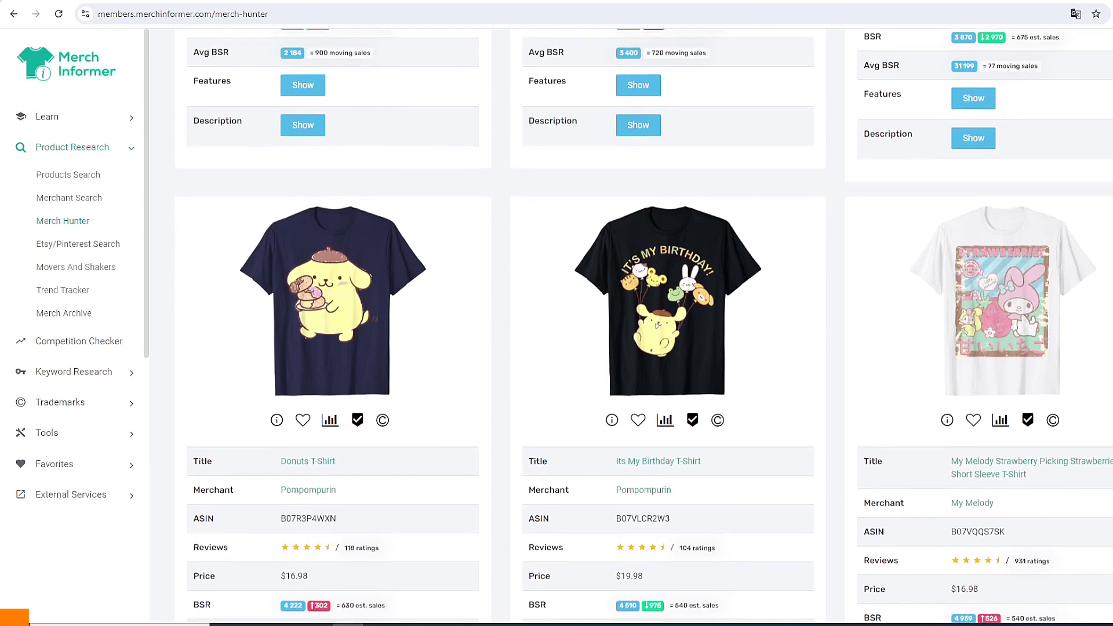
{"action": "scroll", "coordinate": [644, 330], "scroll_direction": "down", "scroll_amount": 2}
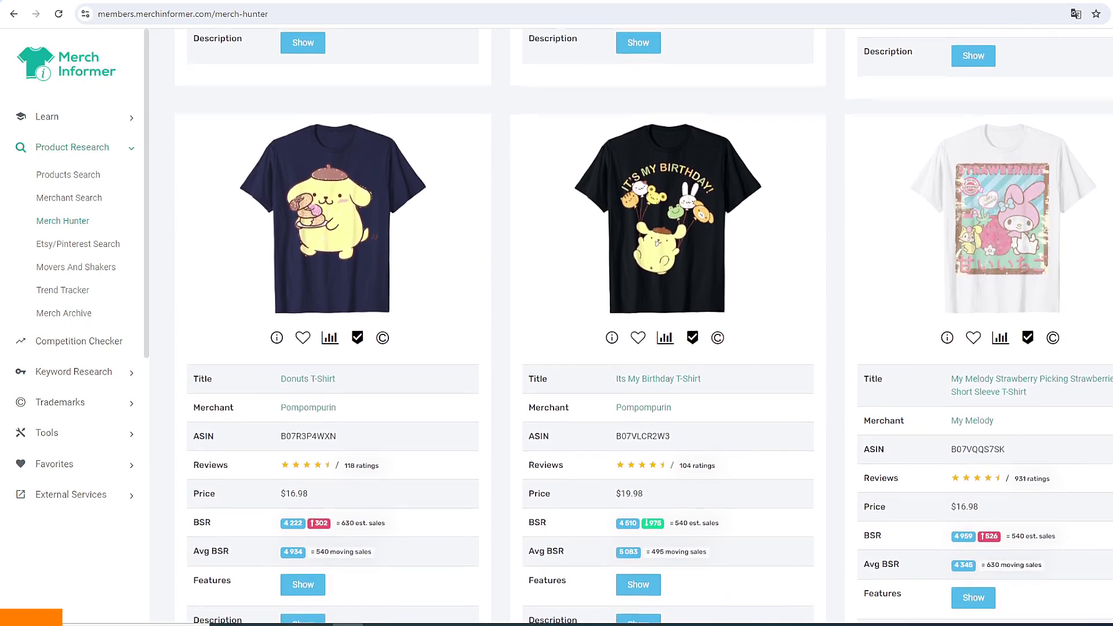
{"action": "scroll", "coordinate": [644, 330], "scroll_direction": "down", "scroll_amount": 2}
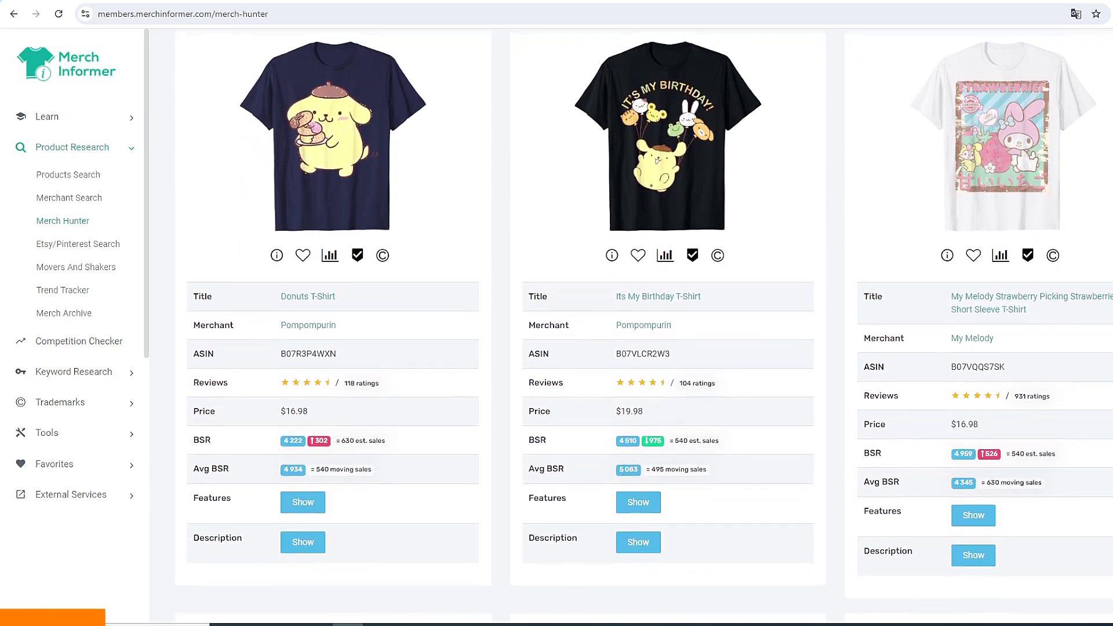
{"action": "scroll", "coordinate": [643, 330], "scroll_direction": "down", "scroll_amount": 2}
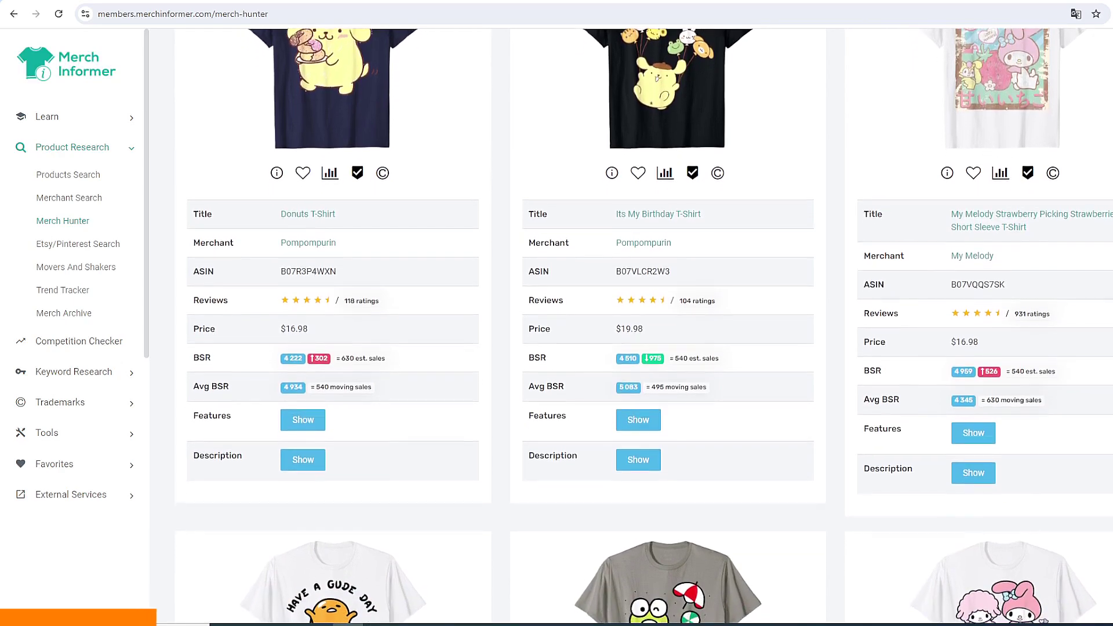
{"action": "scroll", "coordinate": [643, 331], "scroll_direction": "down", "scroll_amount": 2}
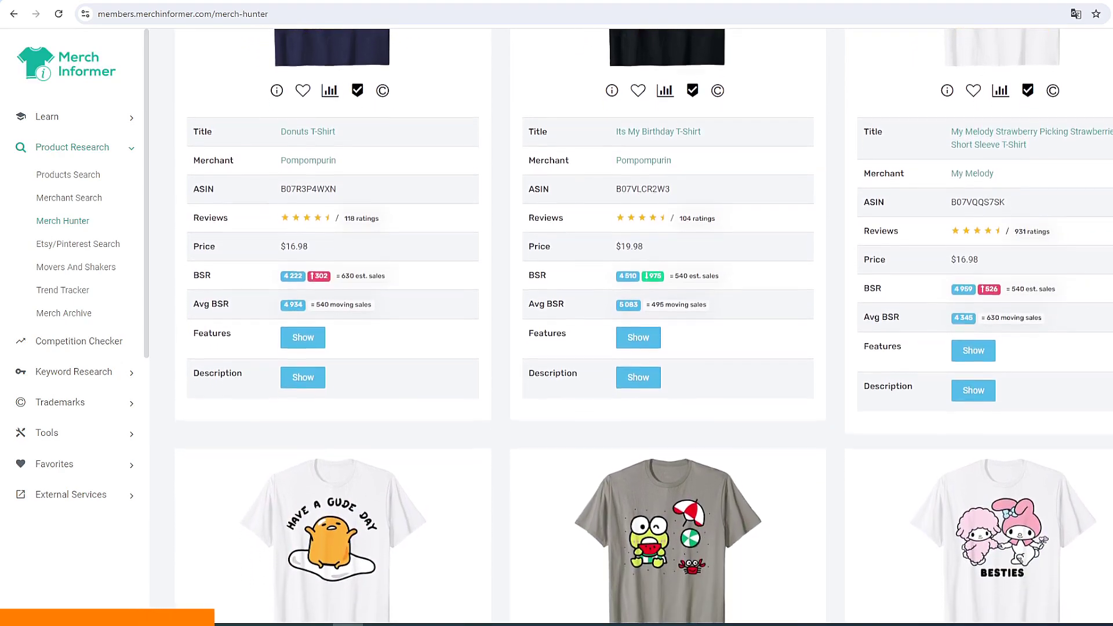
{"action": "scroll", "coordinate": [643, 331], "scroll_direction": "down", "scroll_amount": 1}
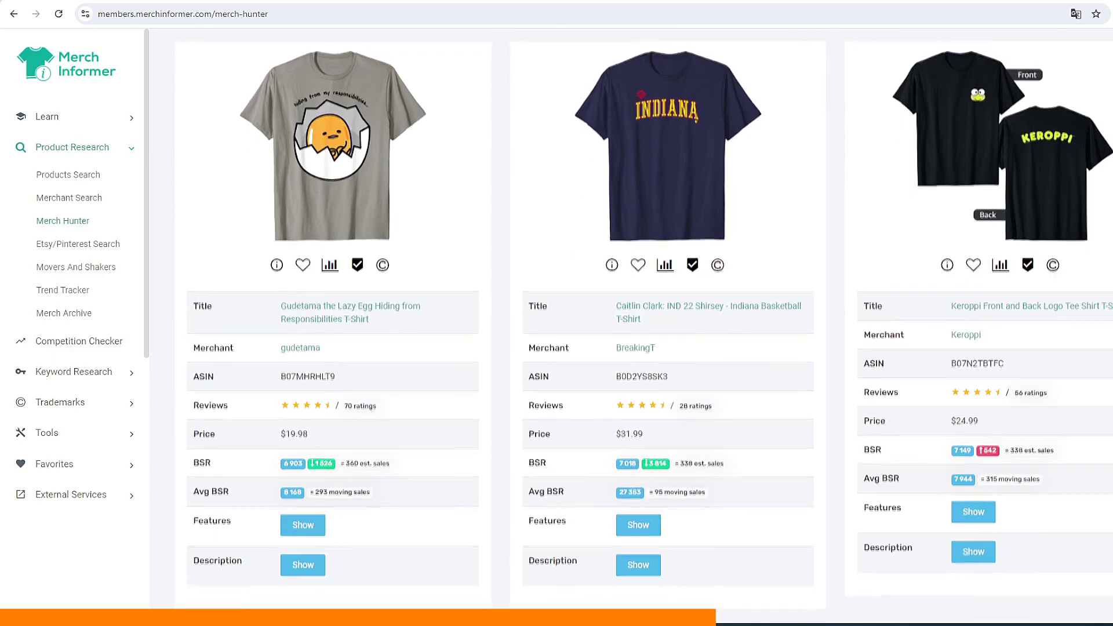
{"action": "scroll", "coordinate": [632, 325], "scroll_direction": "down", "scroll_amount": 3}
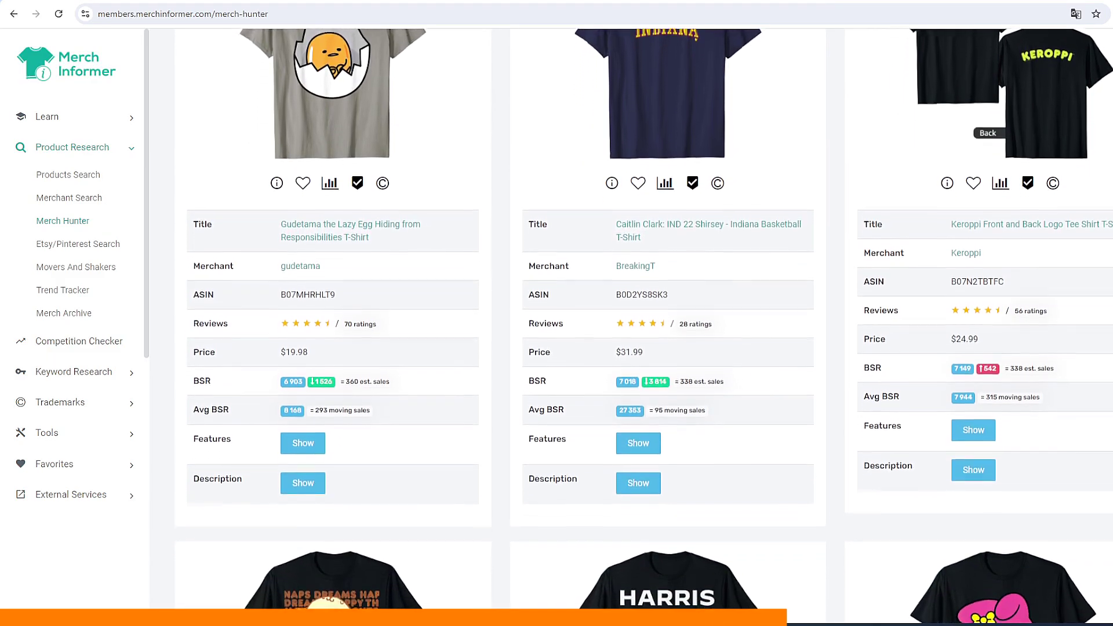
{"action": "scroll", "coordinate": [632, 324], "scroll_direction": "down", "scroll_amount": 3}
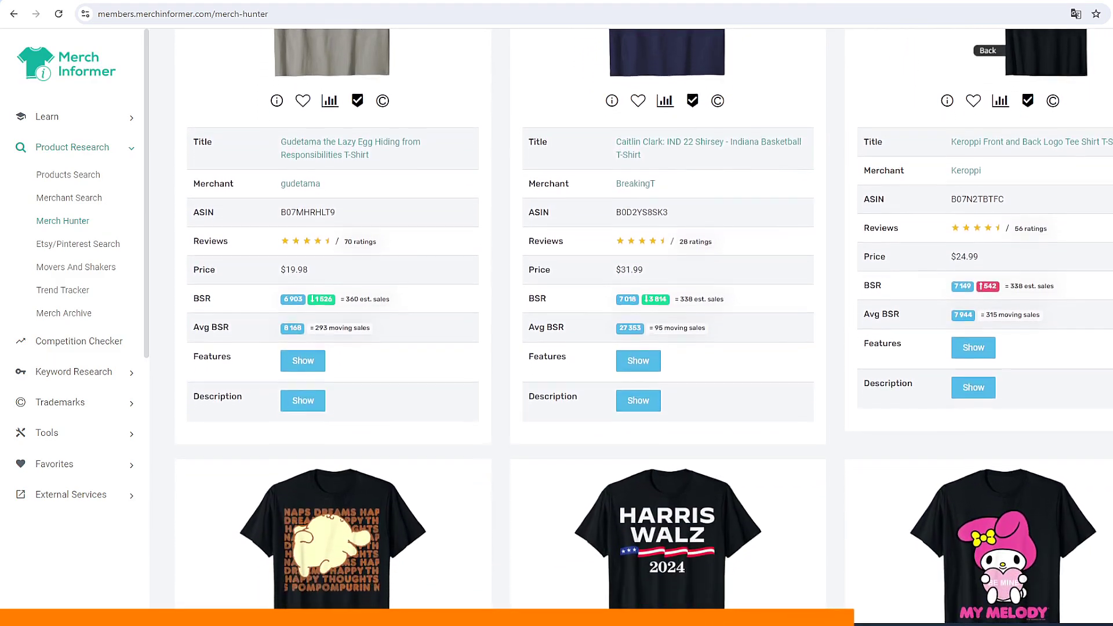
{"action": "scroll", "coordinate": [632, 325], "scroll_direction": "down", "scroll_amount": 3}
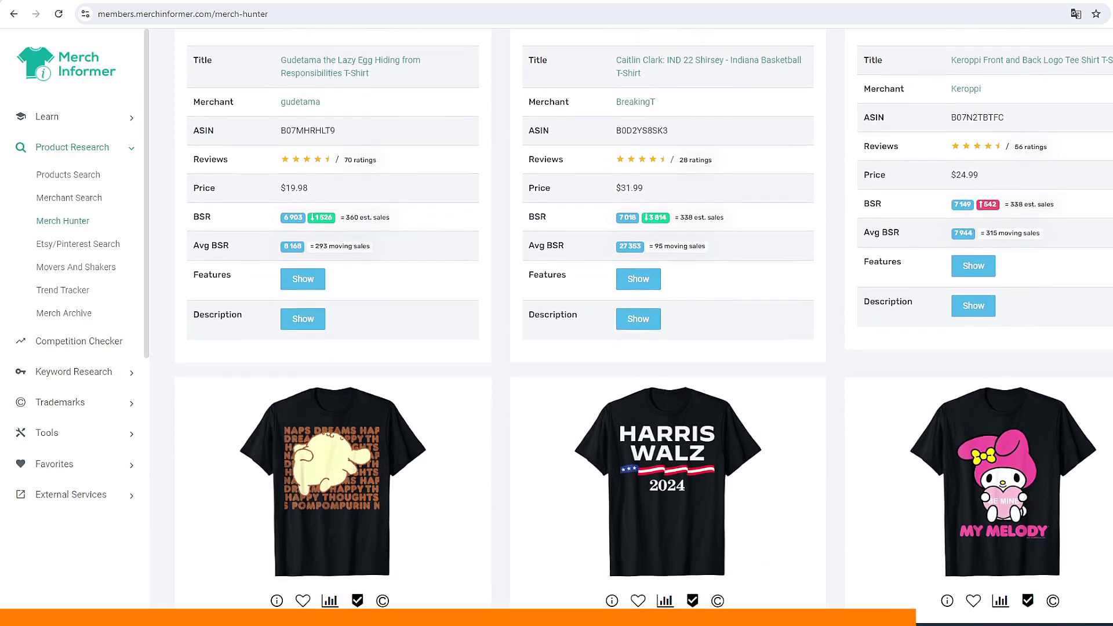
{"action": "scroll", "coordinate": [632, 325], "scroll_direction": "down", "scroll_amount": 2}
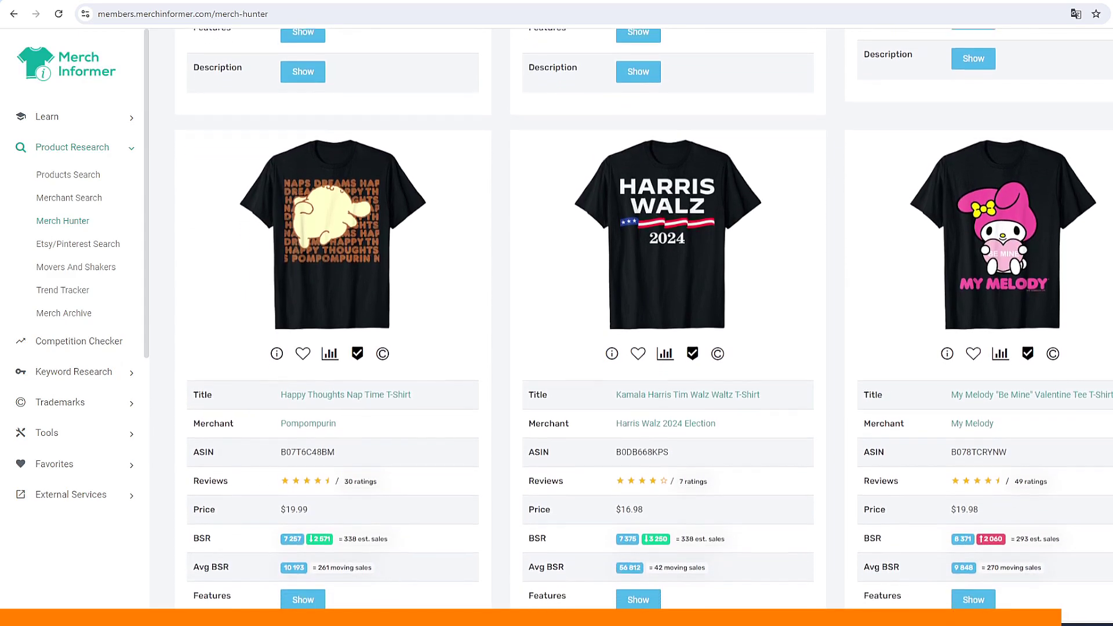
{"action": "scroll", "coordinate": [644, 327], "scroll_direction": "down", "scroll_amount": 2}
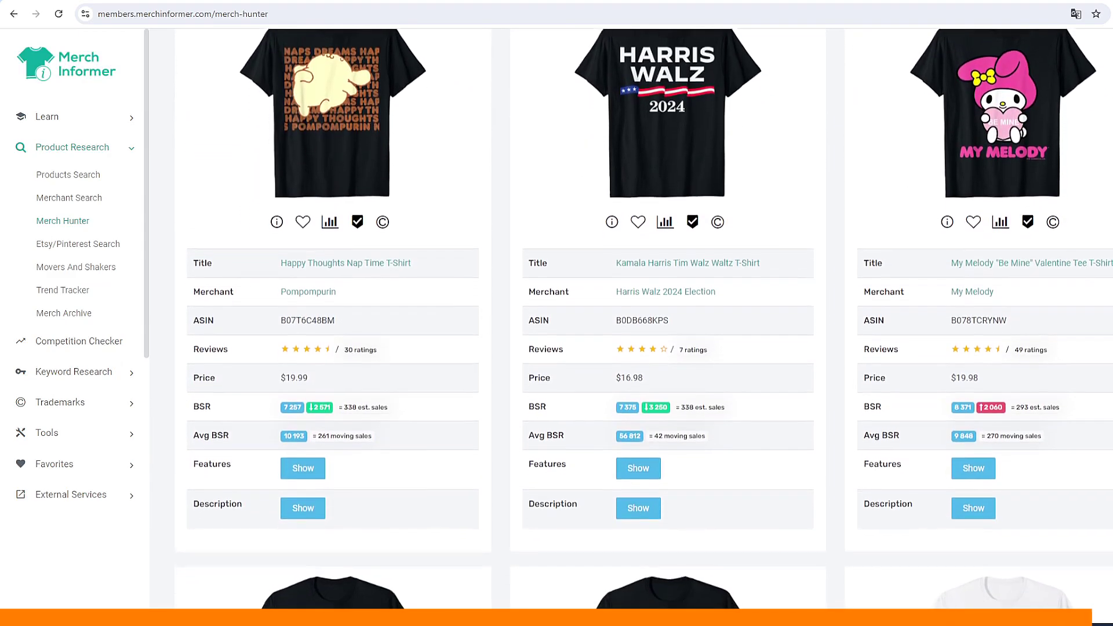
{"action": "scroll", "coordinate": [644, 327], "scroll_direction": "down", "scroll_amount": 2}
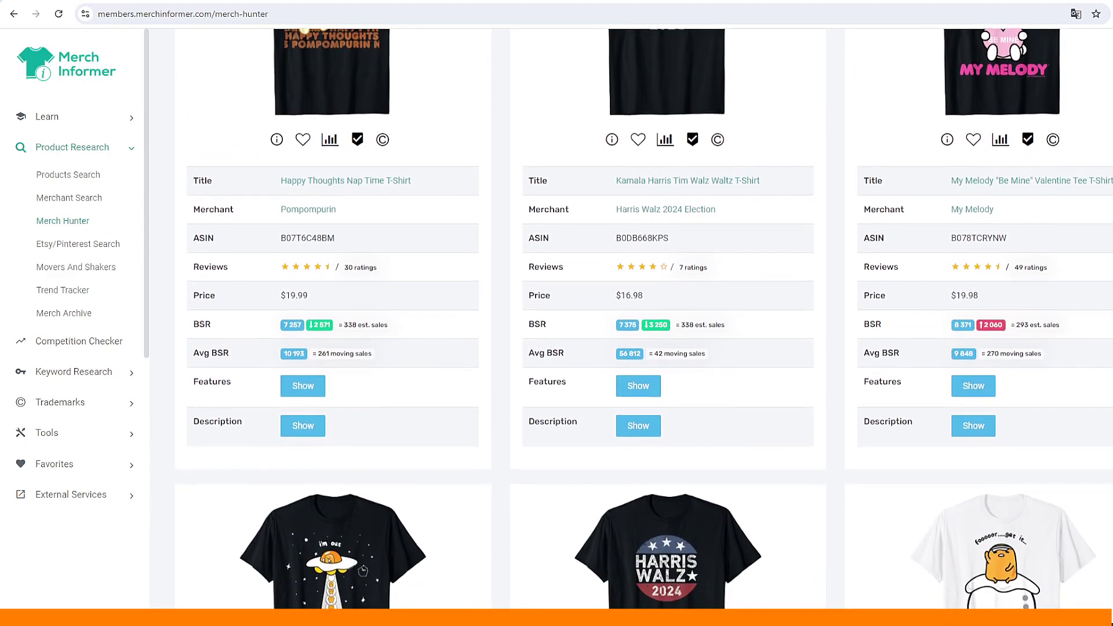
{"action": "scroll", "coordinate": [363, 509], "scroll_direction": "down", "scroll_amount": 1}
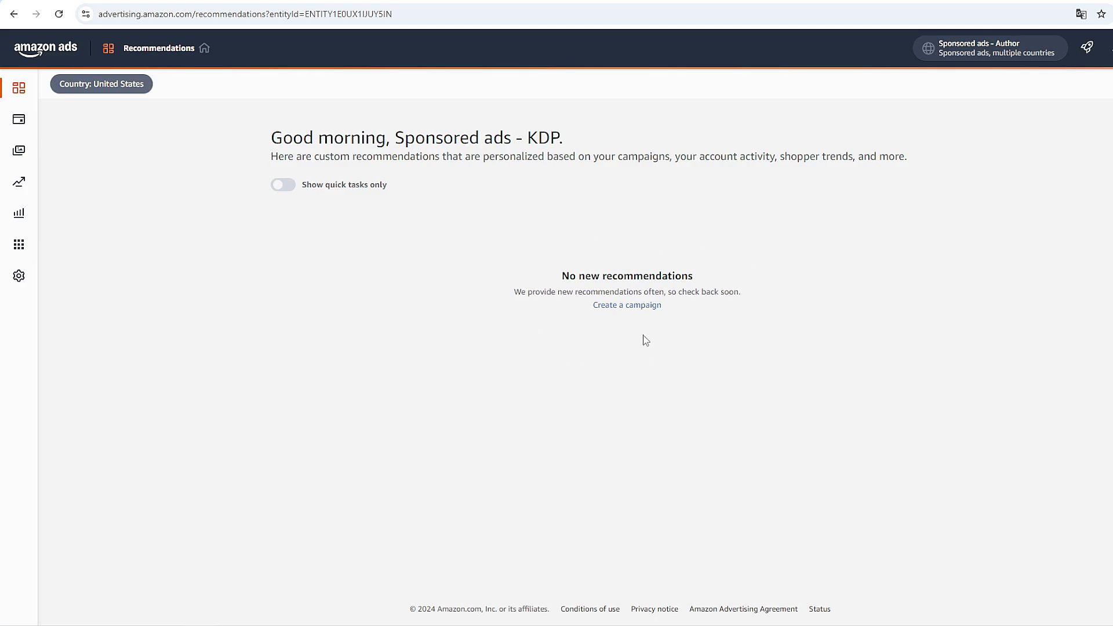
Switch to Amazon Ads and start a new campaign of the Sponsored Products type.
{"action": "left_click", "coordinate": [571, 330]}
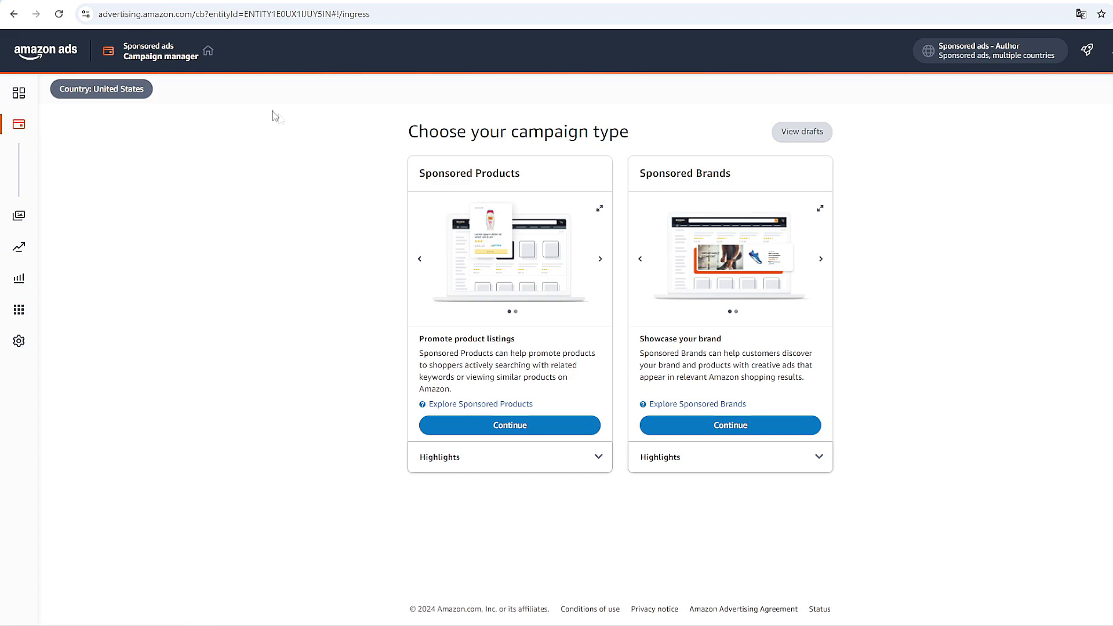
{"action": "left_click", "coordinate": [522, 430]}
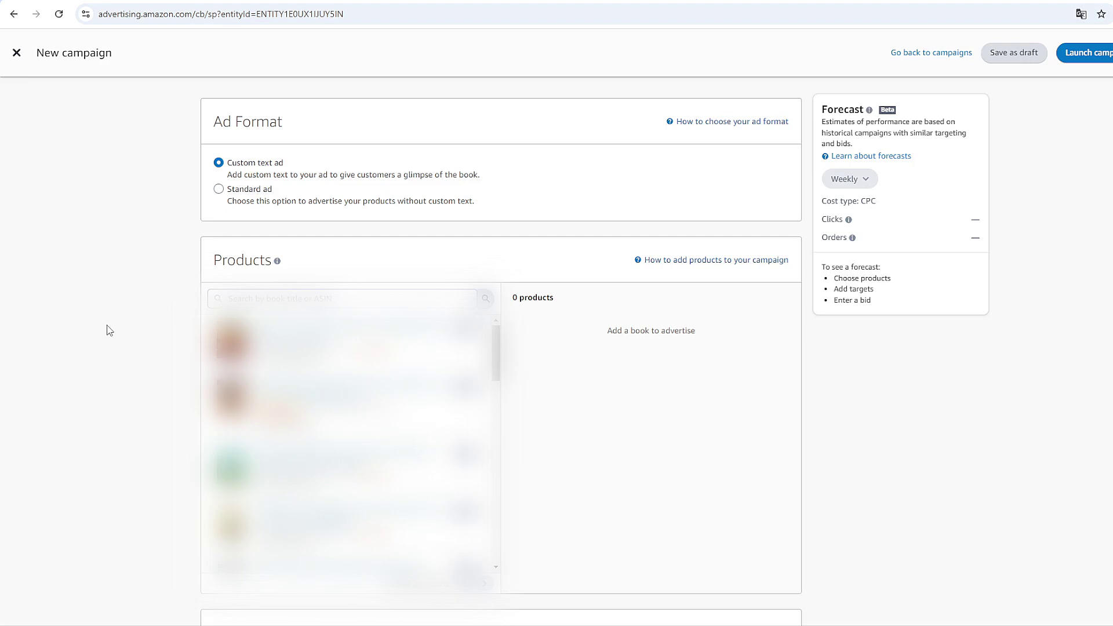
{"action": "scroll", "coordinate": [104, 336], "scroll_direction": "down", "scroll_amount": 8}
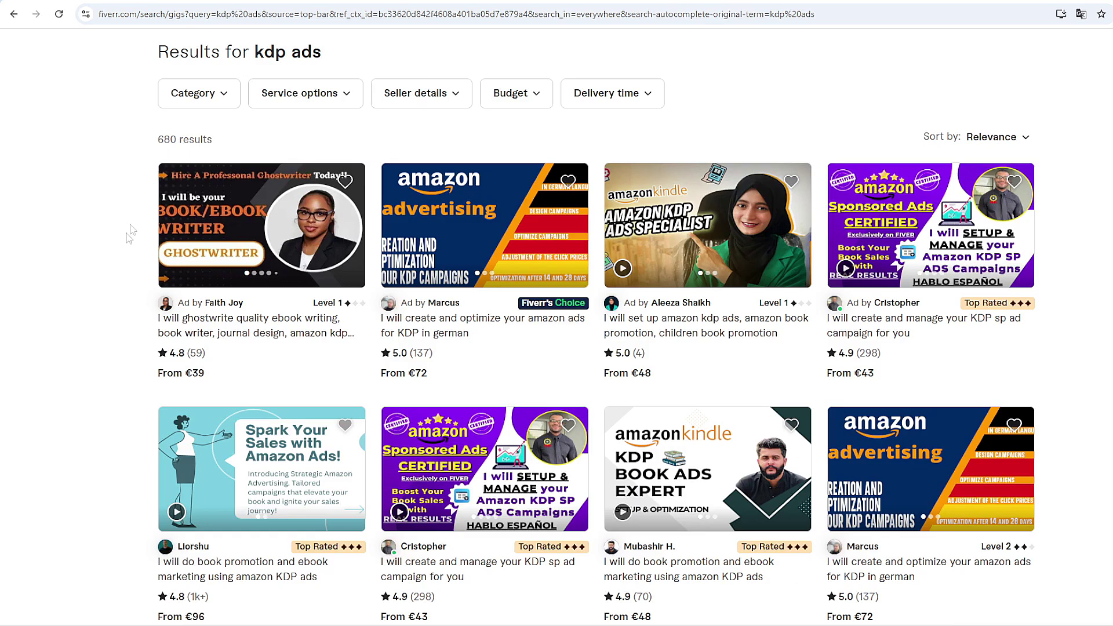
{"action": "scroll", "coordinate": [129, 226], "scroll_direction": "down", "scroll_amount": 2}
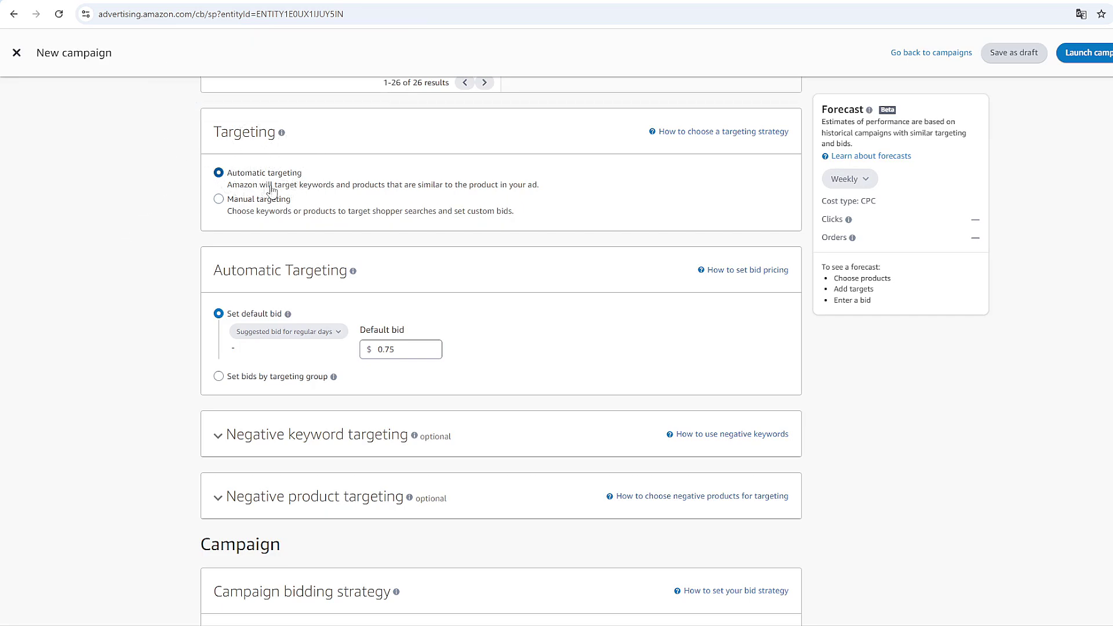
Switch the new campaign's automatic targeting from a default bid to bids by targeting group.
{"action": "scroll", "coordinate": [108, 231], "scroll_direction": "down", "scroll_amount": 1}
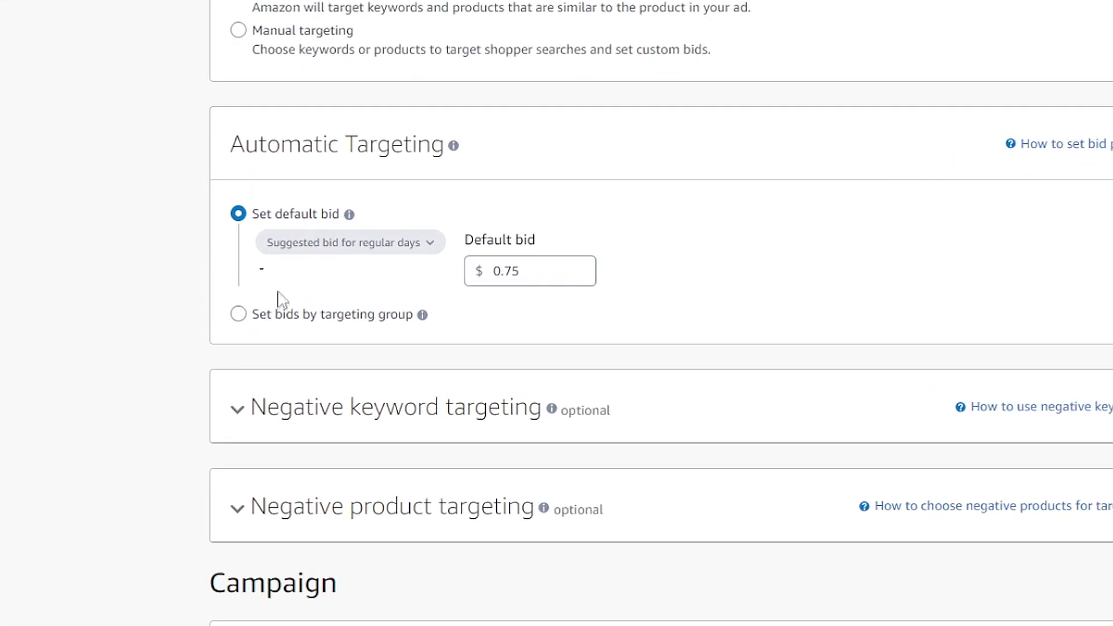
{"action": "left_click", "coordinate": [264, 316]}
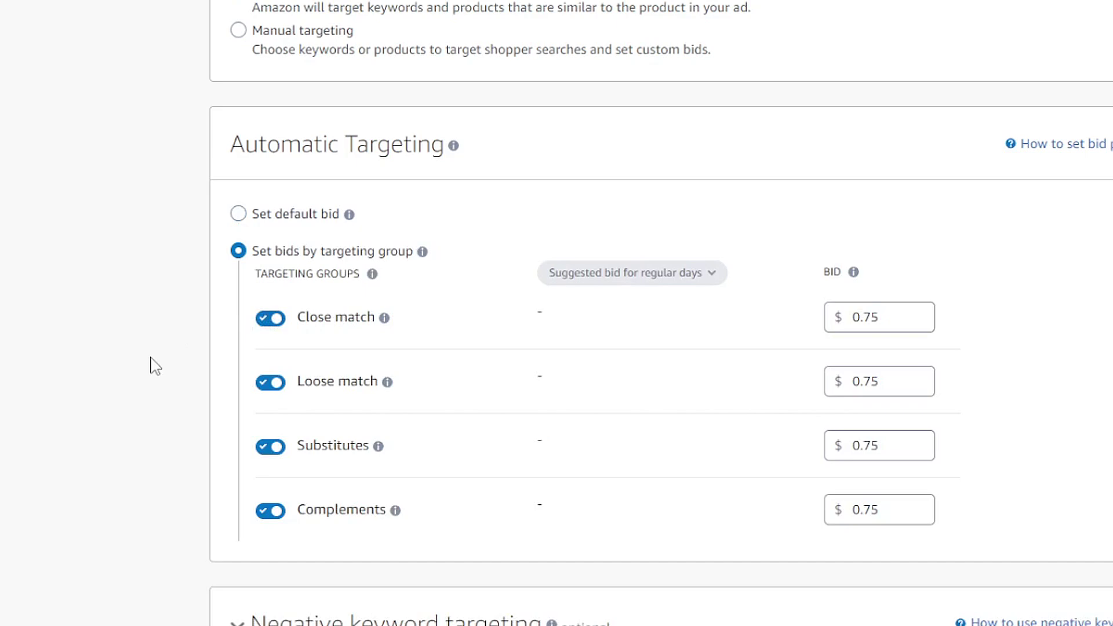
Turn off the Substitutes and Complements targeting groups and set the Close match bid to $0.21.
{"action": "left_click", "coordinate": [268, 448]}
{"action": "left_click", "coordinate": [275, 516]}
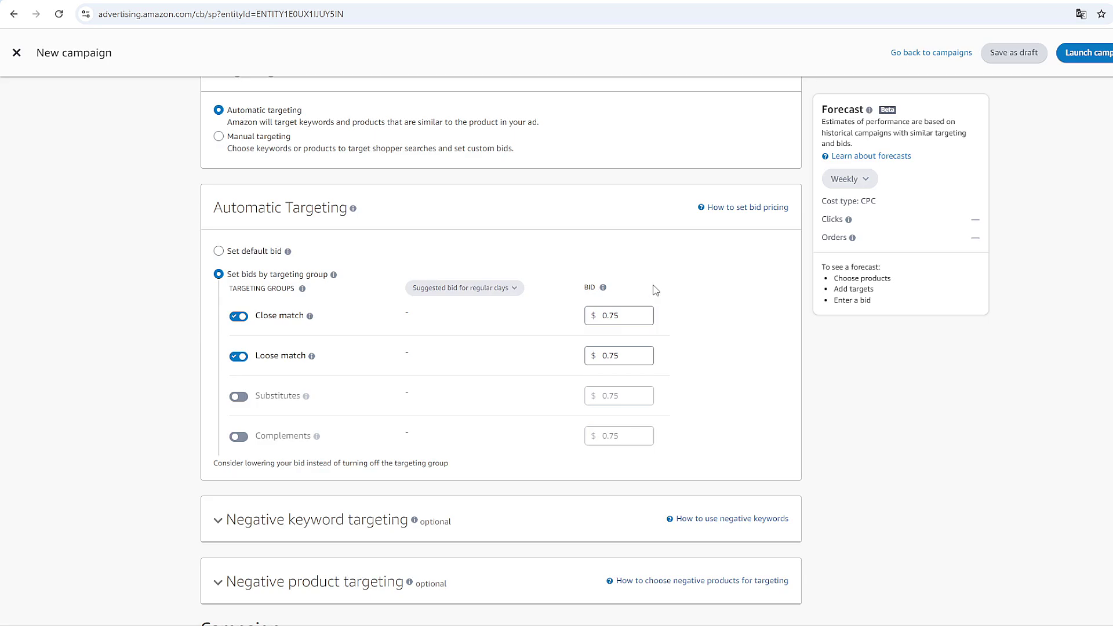
{"action": "left_click", "coordinate": [635, 316]}
{"action": "key", "text": "BackSpace"}
{"action": "key", "text": "BackSpace"}
{"action": "key", "text": "BackSpace"}
{"action": "key", "text": "BackSpace"}
{"action": "type", "text": "0.21"}
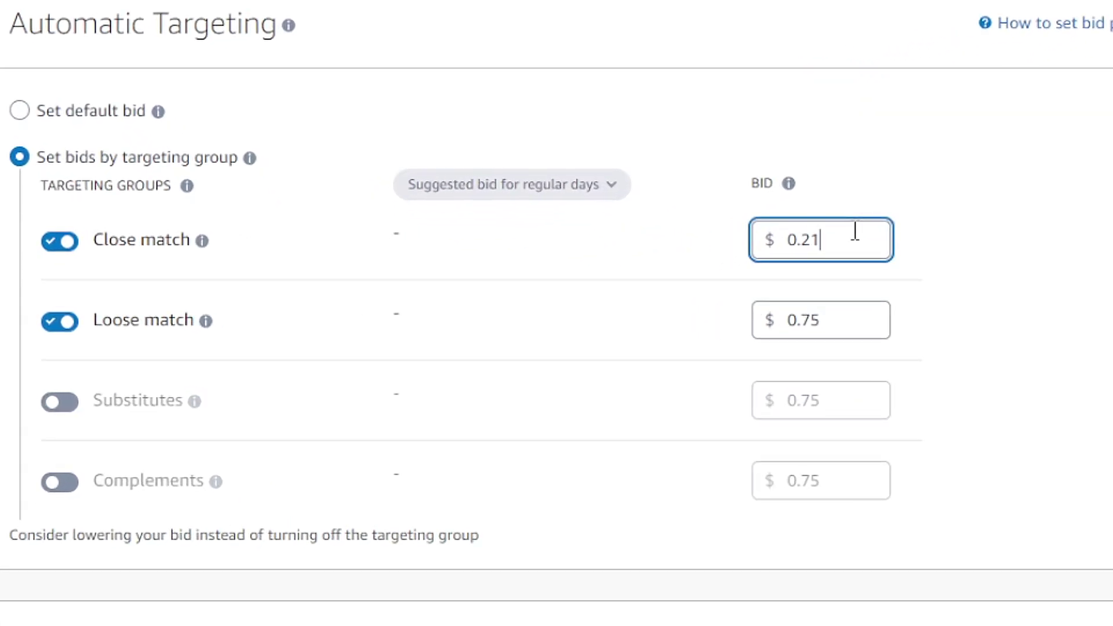
Set the Loose match targeting group's bid to $0.21.
{"action": "left_click", "coordinate": [841, 325]}
{"action": "key", "text": "BackSpace"}
{"action": "key", "text": "BackSpace"}
{"action": "type", "text": "21"}
{"action": "left_click", "coordinate": [1083, 339]}
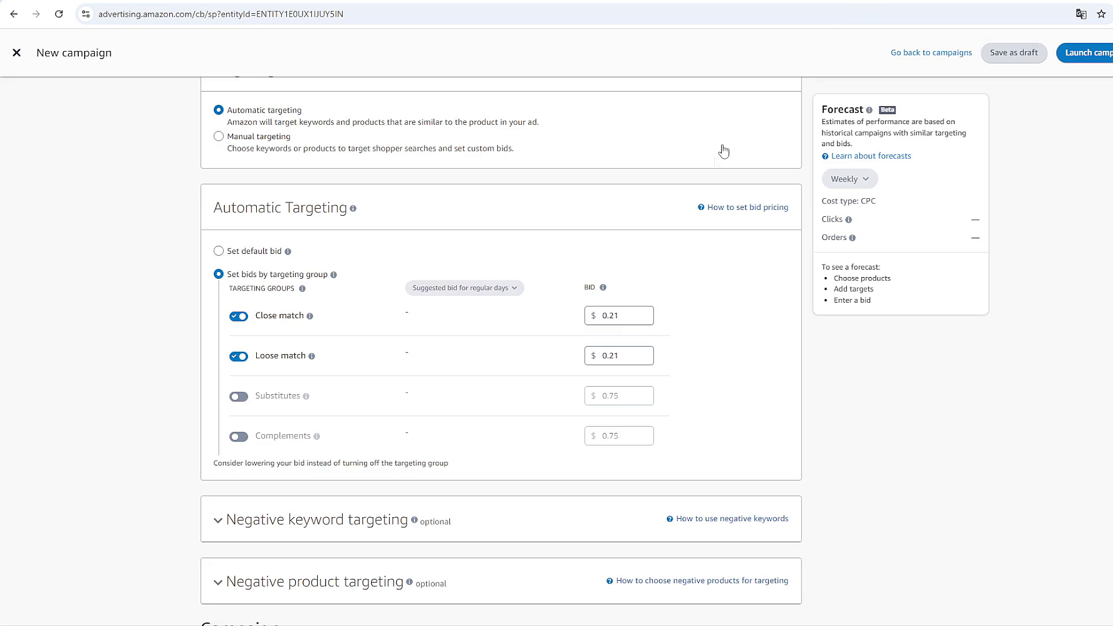
Change the campaign bidding strategy to Dynamic bids - down only and view the campaign settings.
{"action": "scroll", "coordinate": [566, 278], "scroll_direction": "down", "scroll_amount": 3}
{"action": "scroll", "coordinate": [549, 281], "scroll_direction": "down", "scroll_amount": 1}
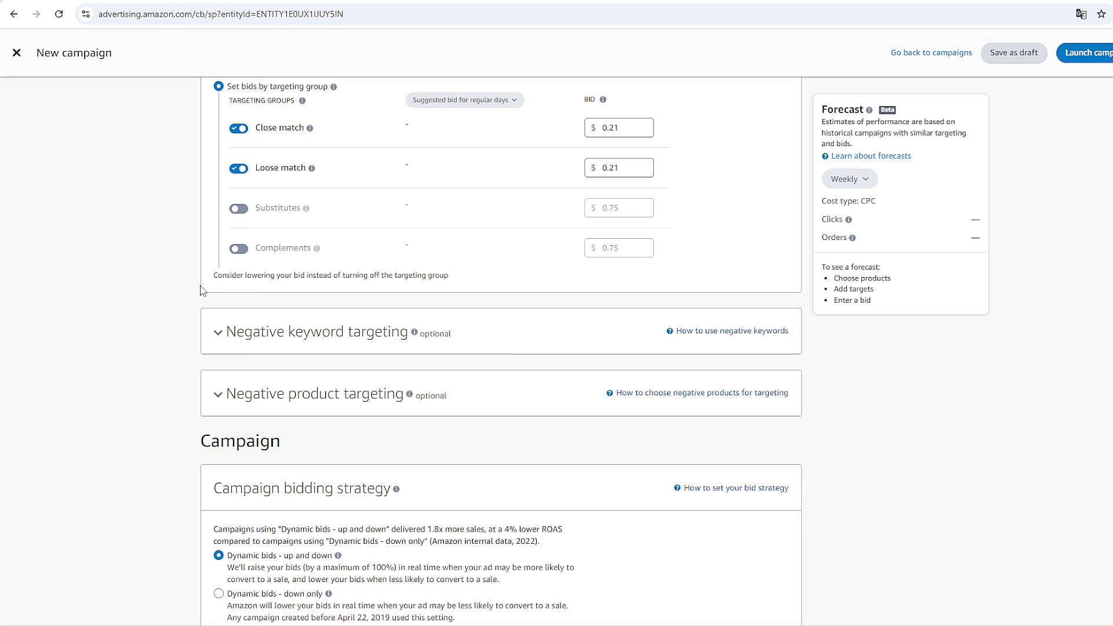
{"action": "scroll", "coordinate": [193, 288], "scroll_direction": "down", "scroll_amount": 3}
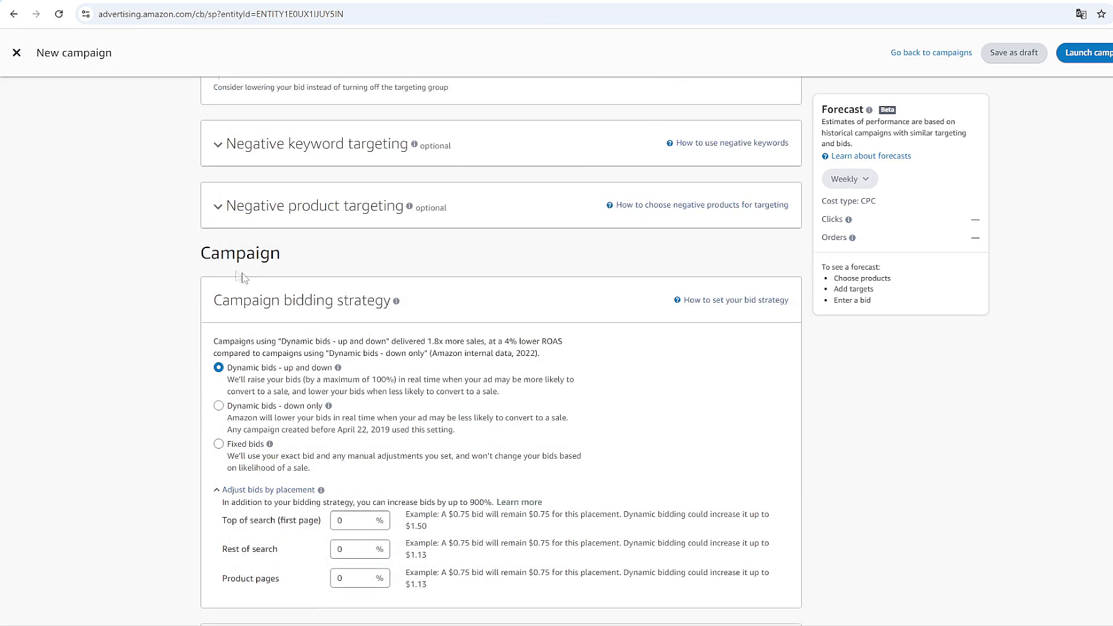
{"action": "scroll", "coordinate": [302, 290], "scroll_direction": "down", "scroll_amount": 1}
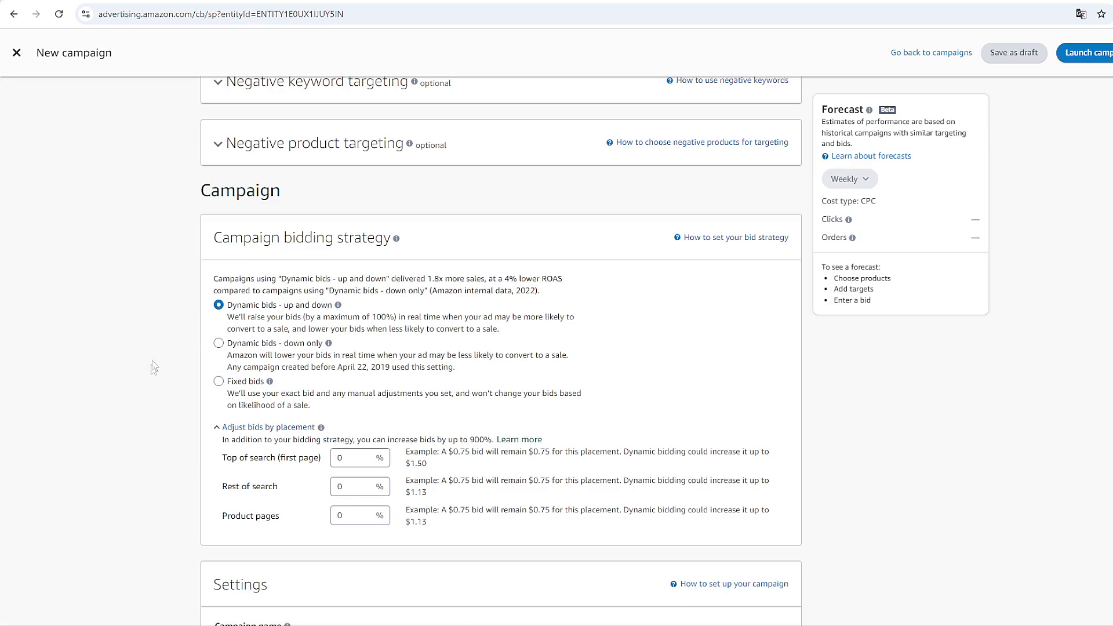
{"action": "left_click", "coordinate": [218, 344]}
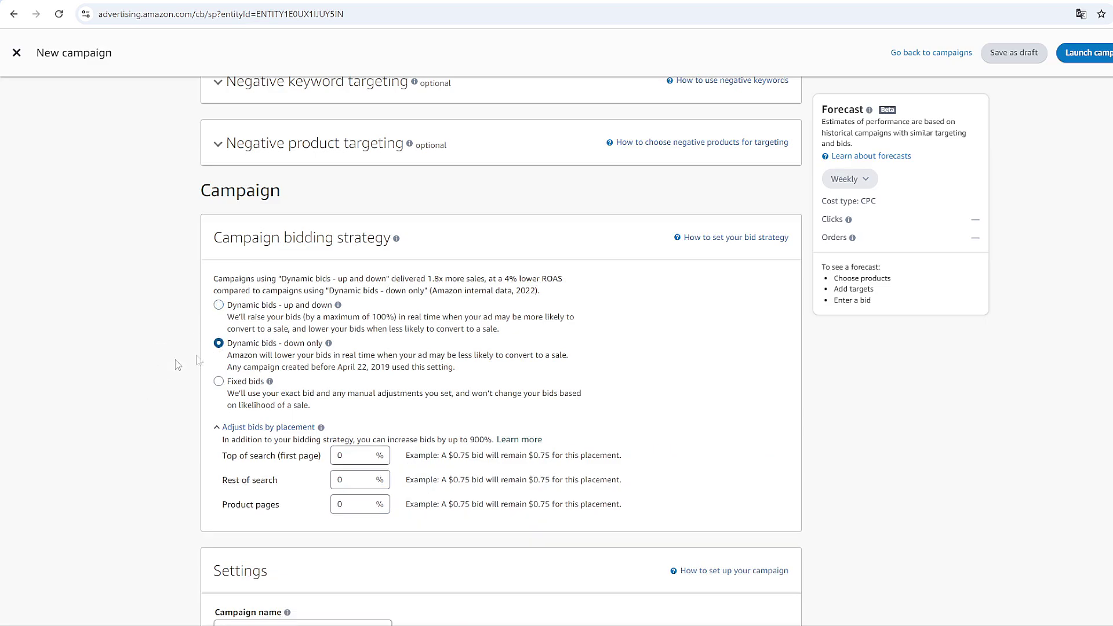
{"action": "scroll", "coordinate": [175, 360], "scroll_direction": "down", "scroll_amount": 5}
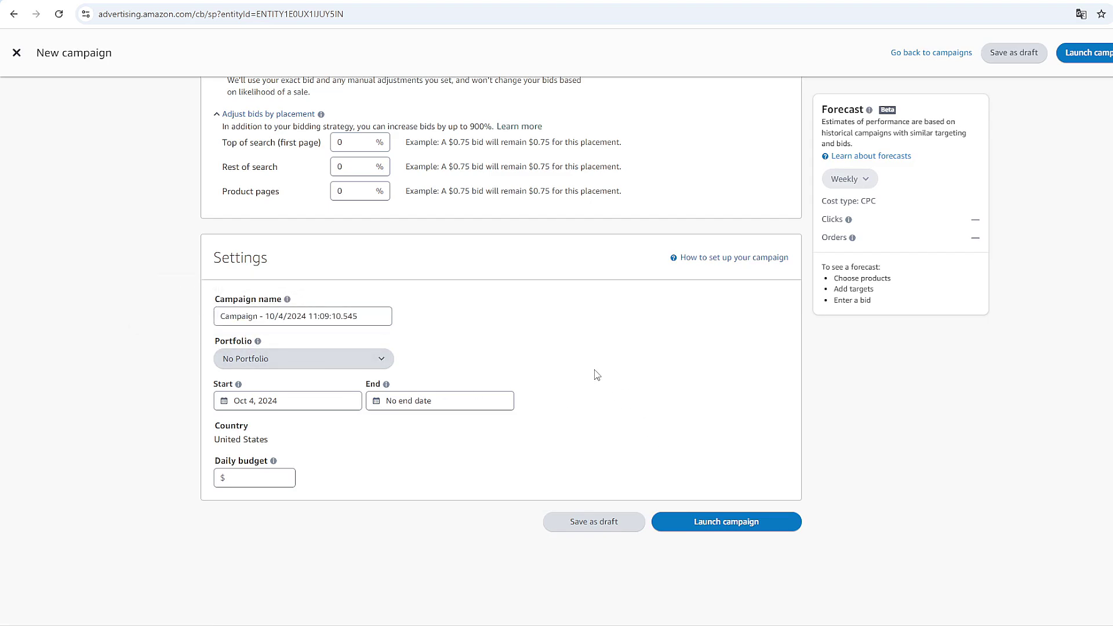
Switch to the Google Sheets automatic campaign table and enter 8-10 clicks for KEYWORD 1.
{"action": "key", "text": "ctrl+Tab"}
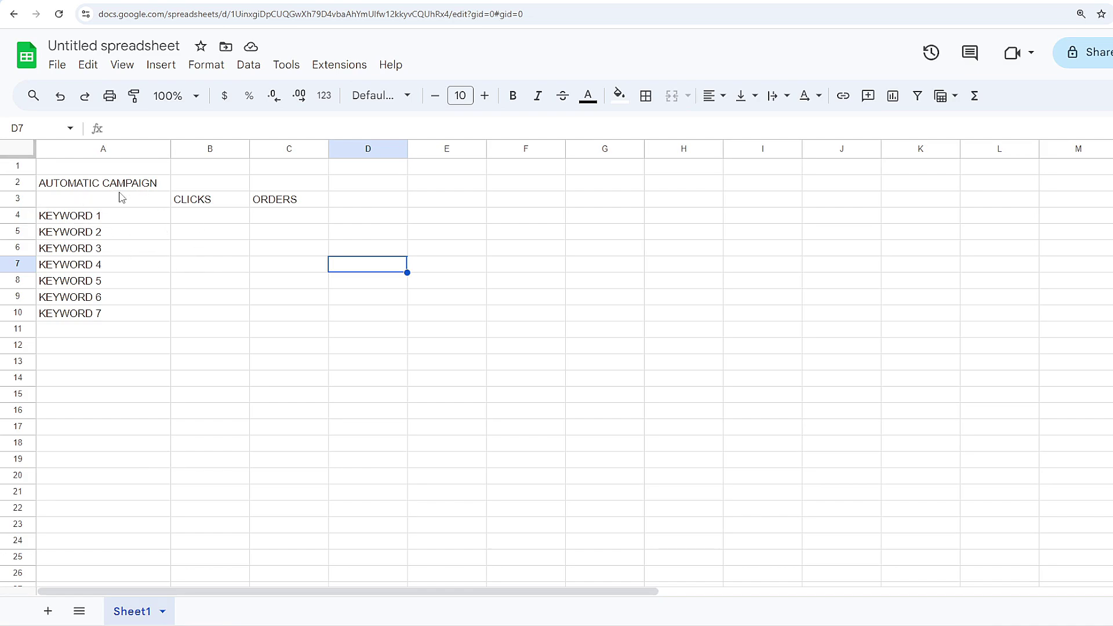
{"action": "left_click_drag", "start_coordinate": [125, 217], "coordinate": [114, 318]}
{"action": "key", "text": "Right"}
{"action": "type", "text": "8-1"}
{"action": "key", "text": "BackSpace"}
{"action": "key", "text": "BackSpace"}
{"action": "key", "text": "BackSpace"}
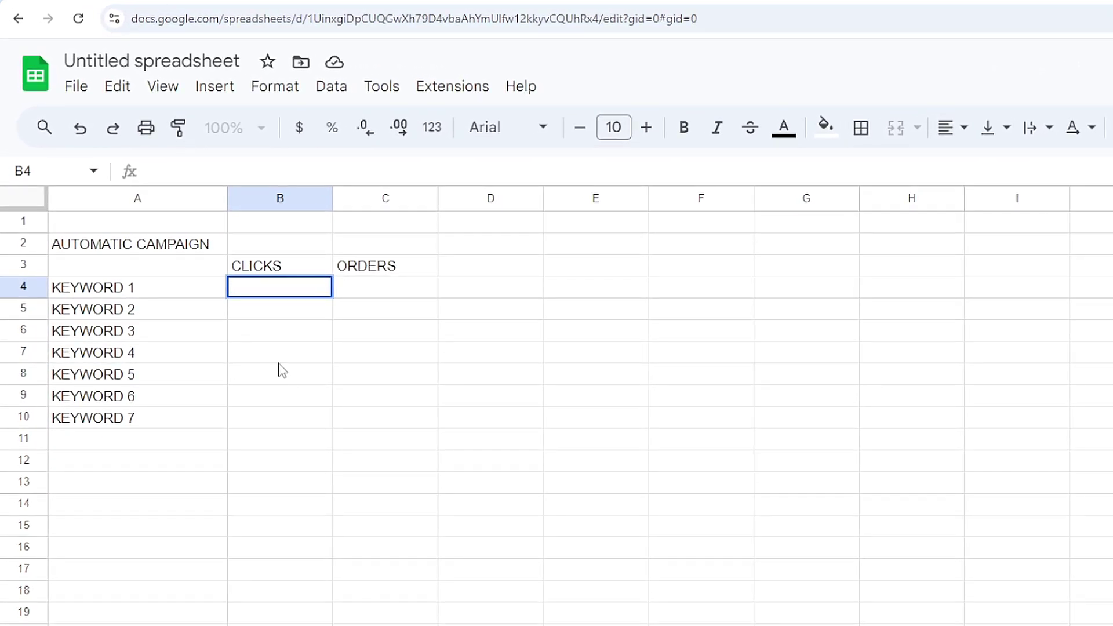
{"action": "type", "text": "8-10"}
{"action": "left_click", "coordinate": [310, 401]}
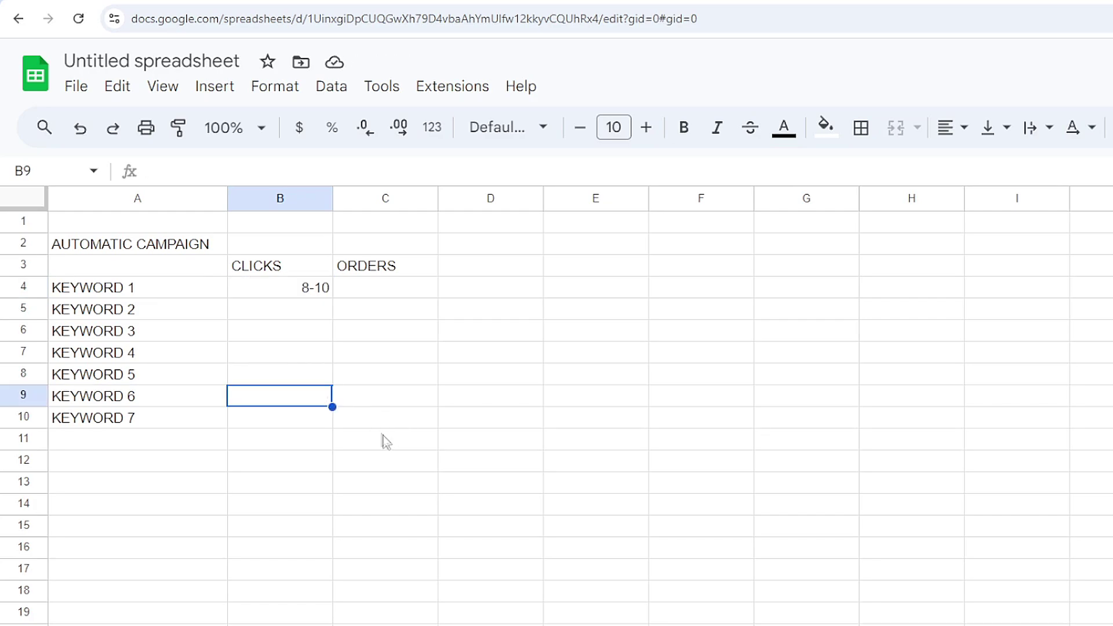
Enter 0 orders for KEYWORD 1.
{"action": "left_click", "coordinate": [156, 290]}
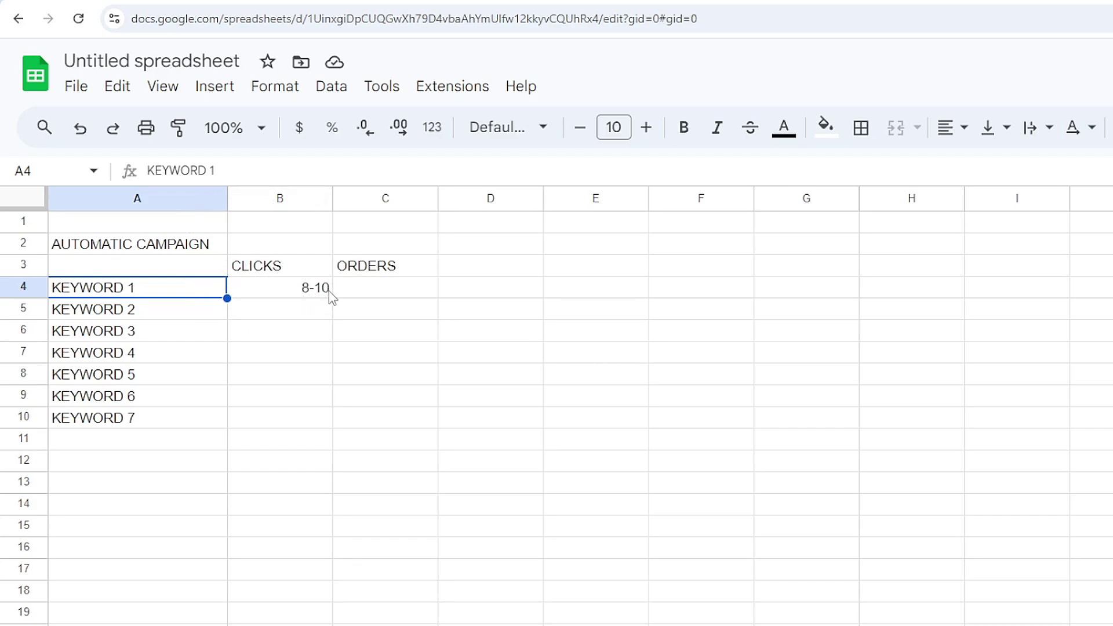
{"action": "left_click", "coordinate": [414, 296]}
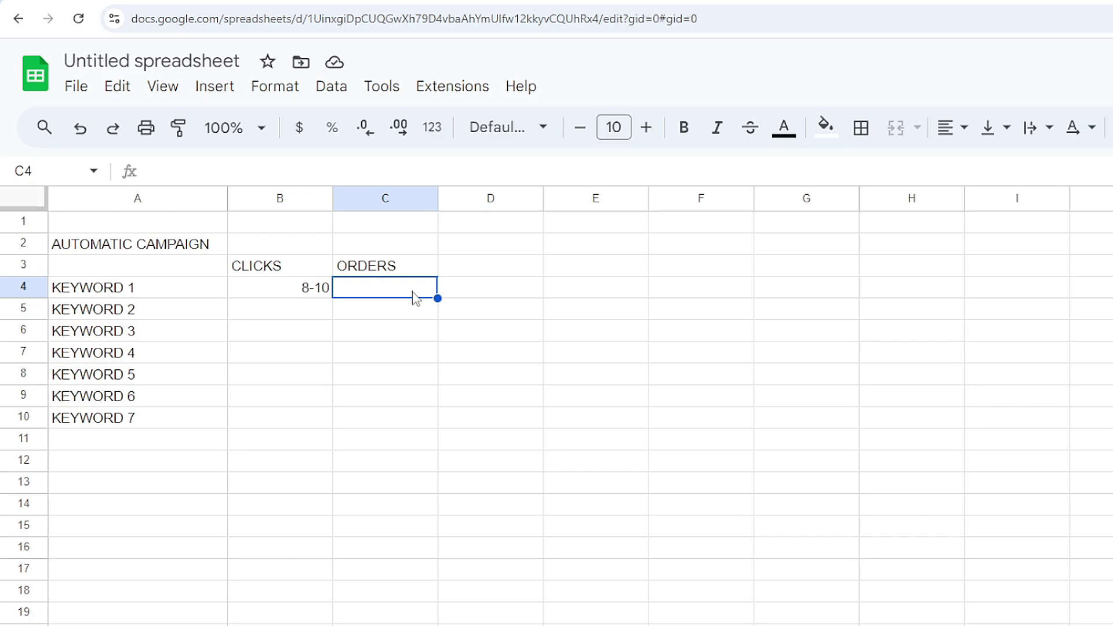
{"action": "type", "text": "0"}
{"action": "left_click", "coordinate": [447, 352]}
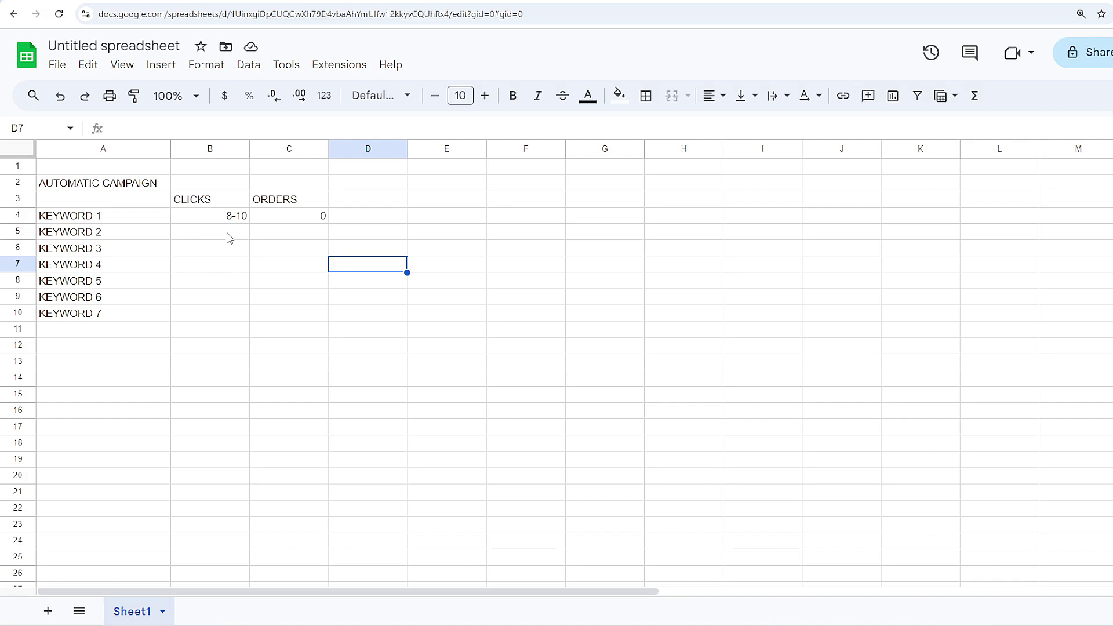
Replace the KEYWORD 1 clicks value with 10-15.
{"action": "left_click", "coordinate": [234, 217]}
{"action": "key", "text": "Delete"}
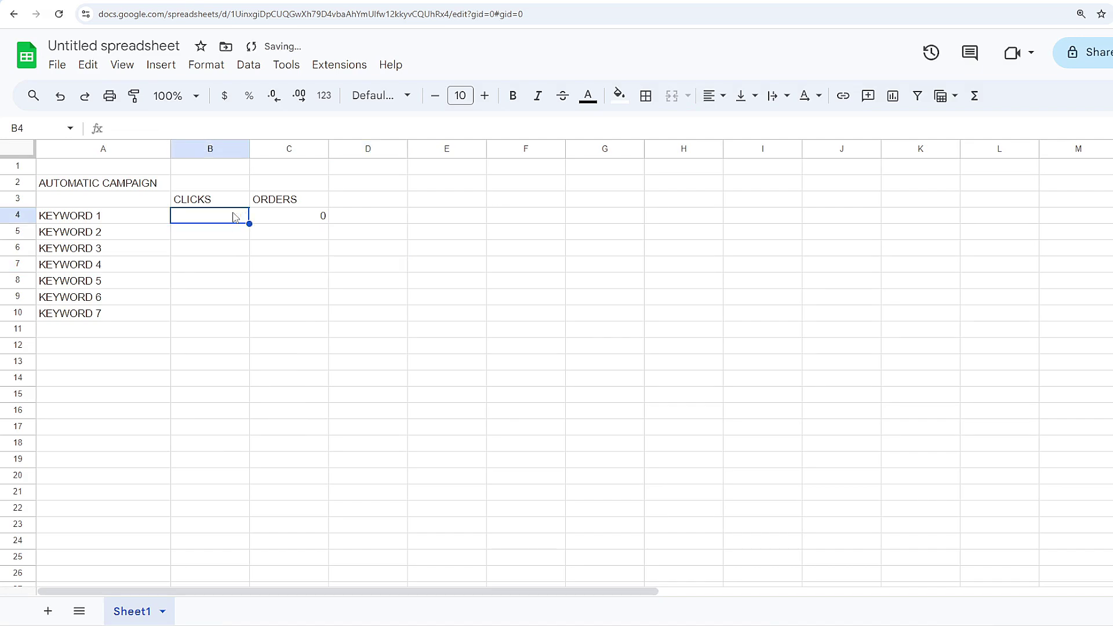
{"action": "type", "text": "10-15"}
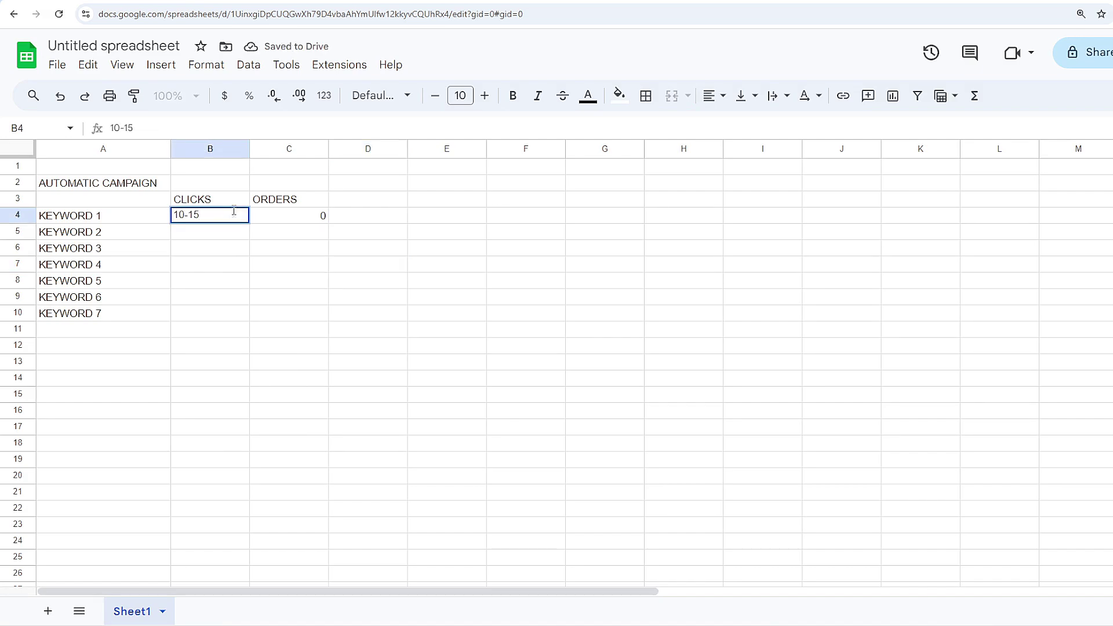
{"action": "left_click", "coordinate": [254, 271]}
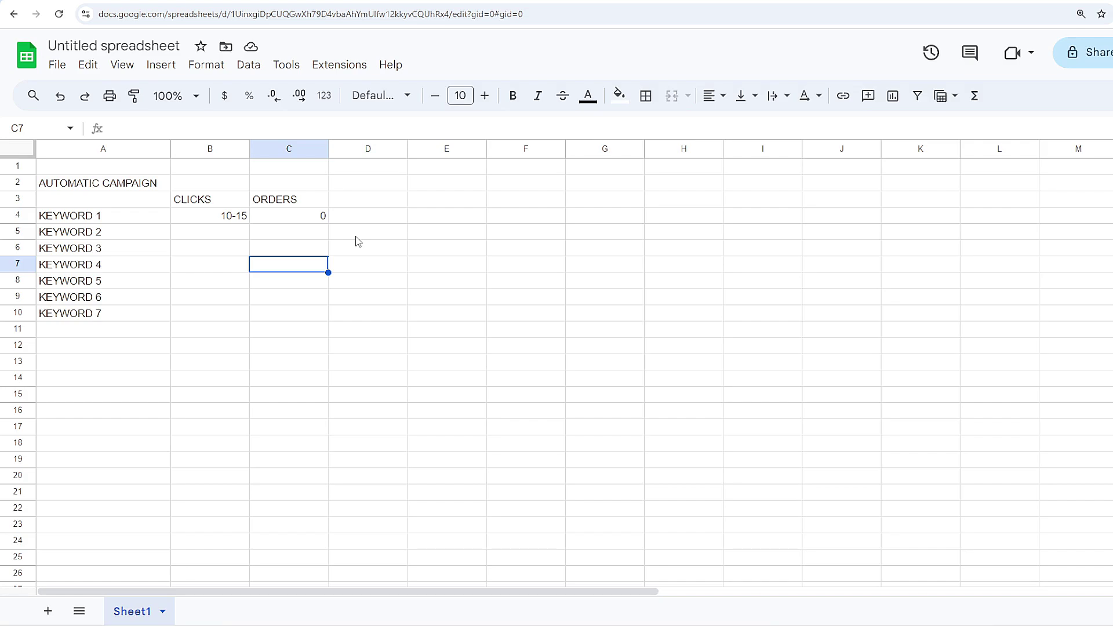
{"action": "left_click", "coordinate": [483, 268]}
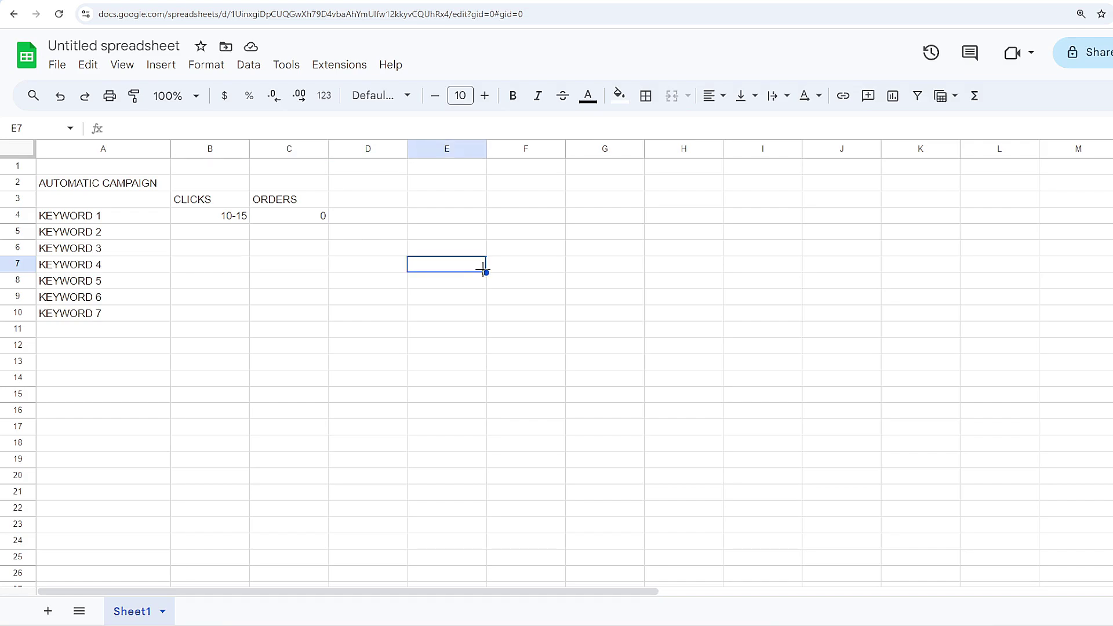
Replace the KEYWORD 1 clicks value with 8-10.
{"action": "left_click", "coordinate": [227, 220]}
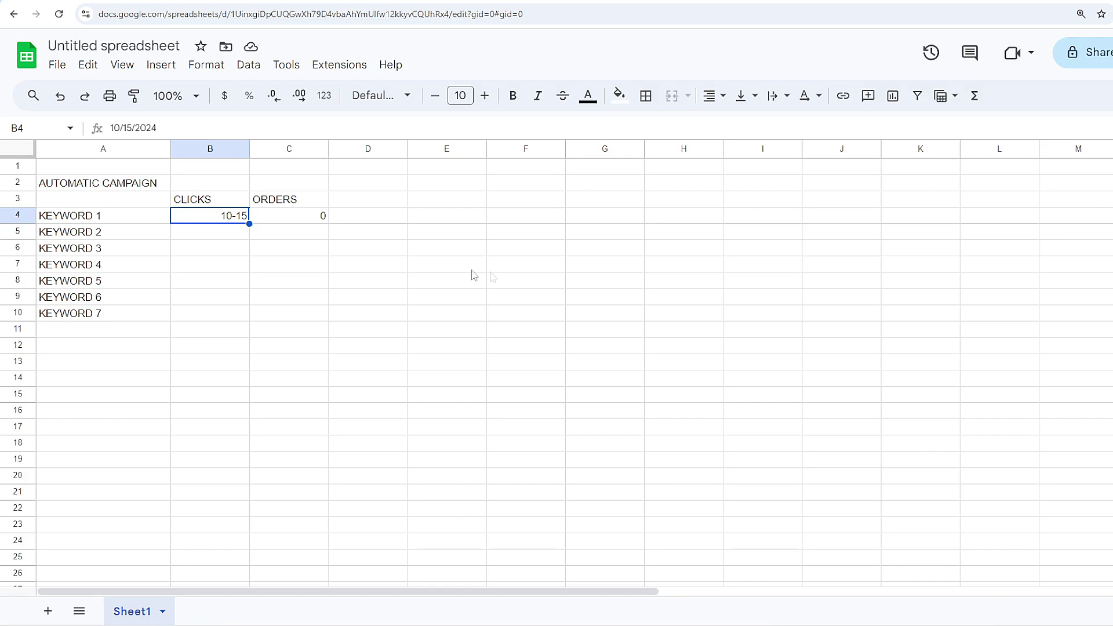
{"action": "key", "text": "Delete"}
{"action": "type", "text": "8-10"}
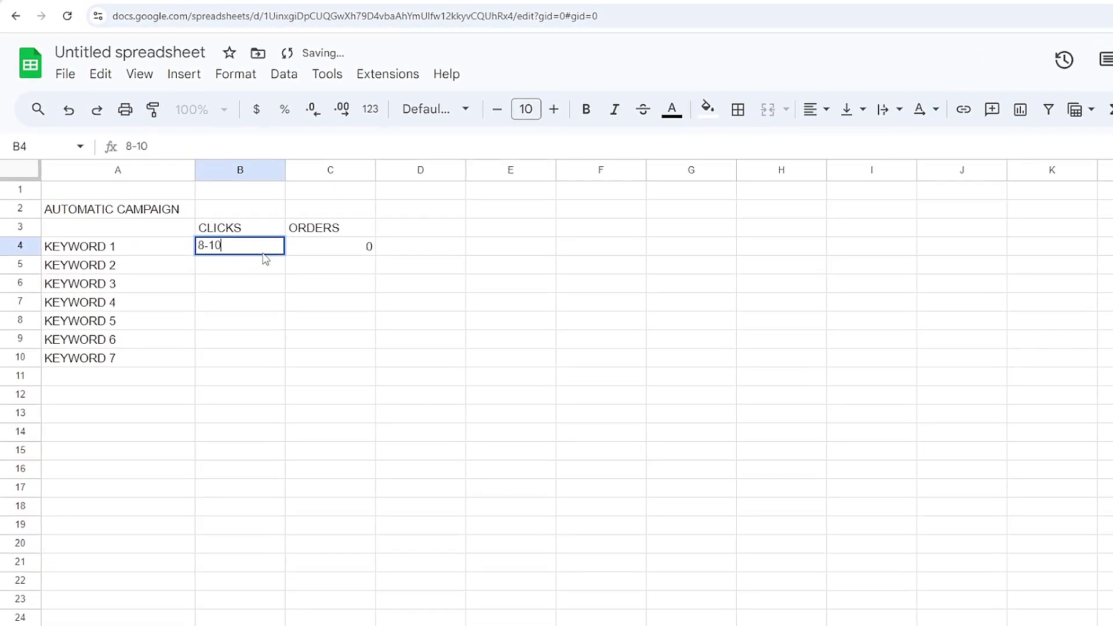
{"action": "left_click", "coordinate": [226, 320]}
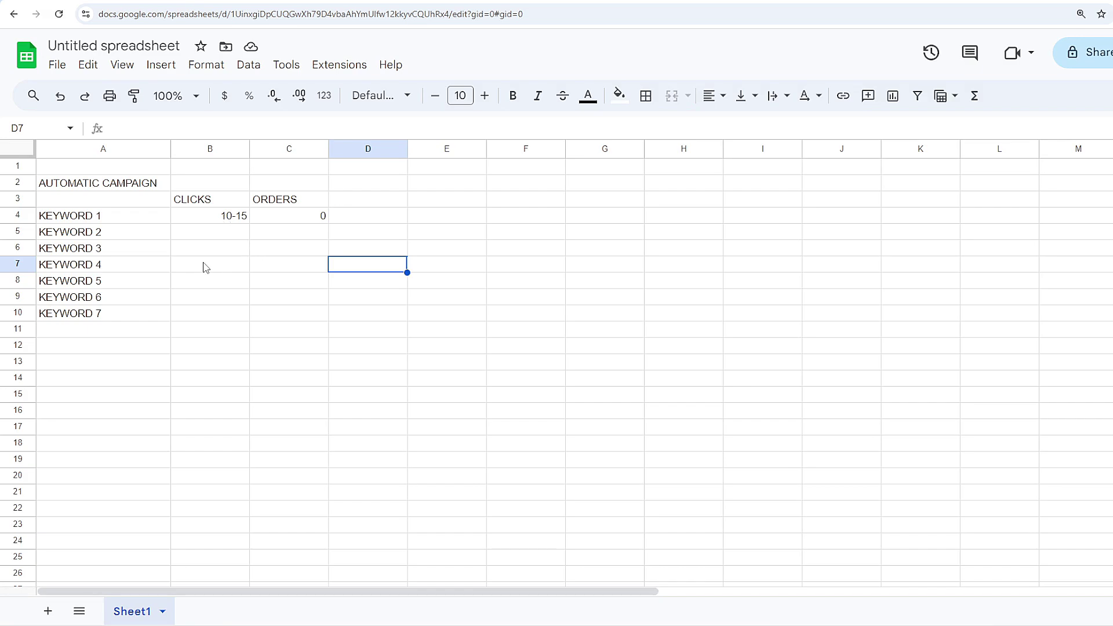
Enter 5-10 clicks and 1 order for KEYWORD 2.
{"action": "left_click", "coordinate": [213, 234]}
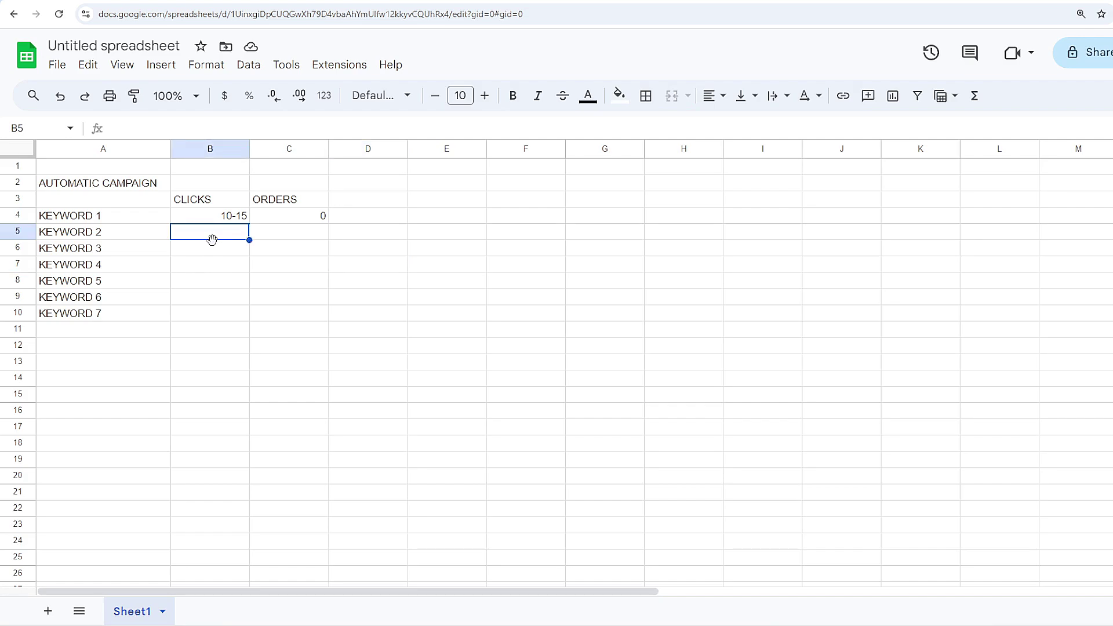
{"action": "type", "text": "5-10"}
{"action": "left_click", "coordinate": [276, 291]}
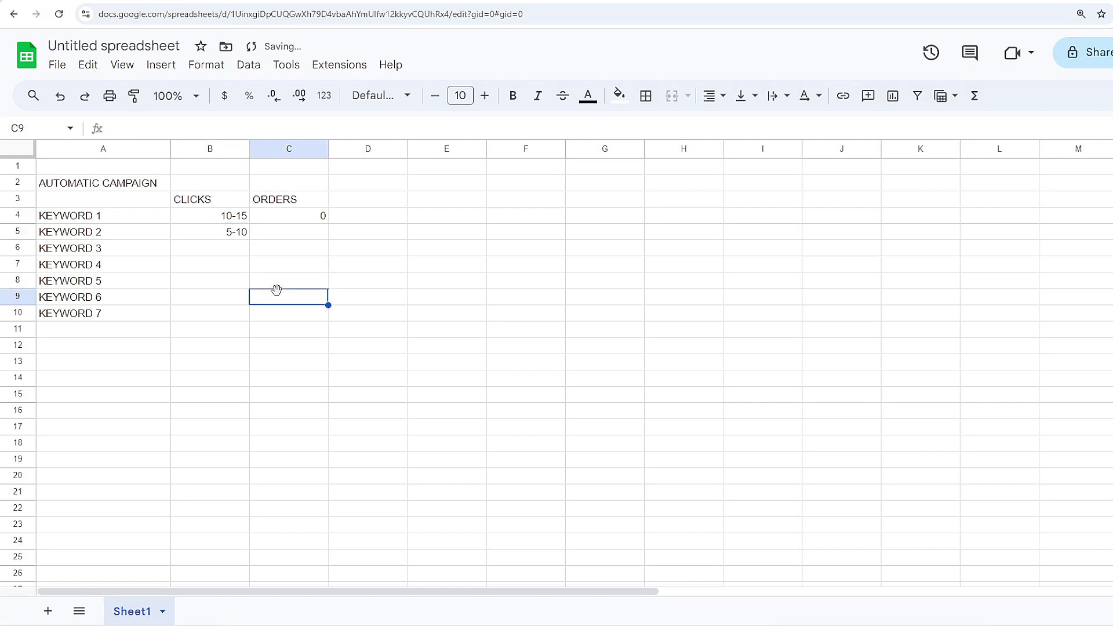
{"action": "left_click", "coordinate": [304, 236]}
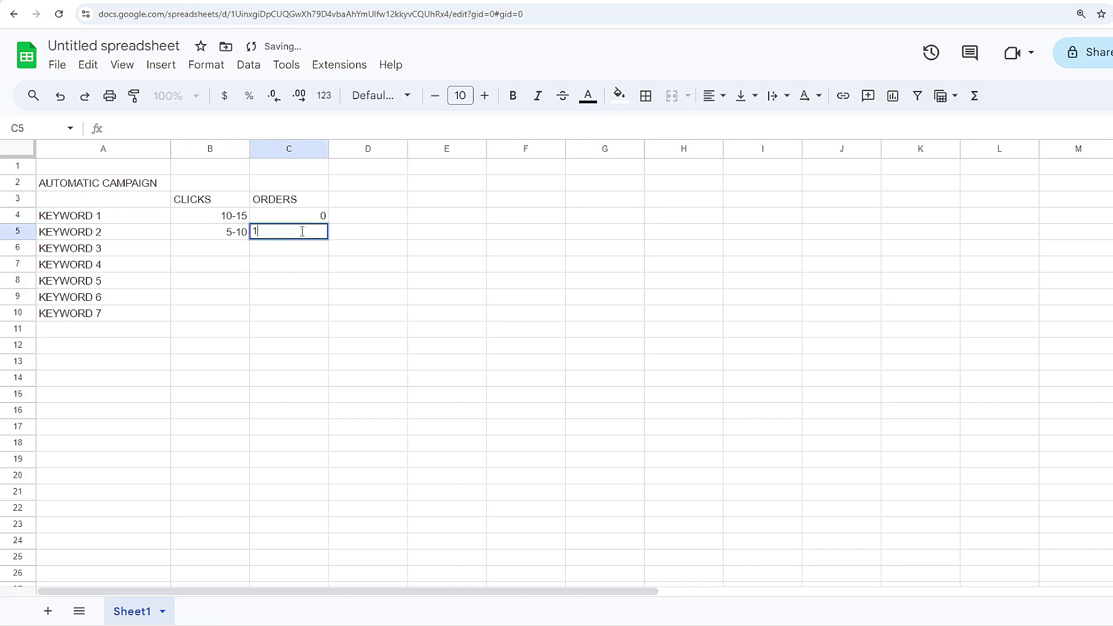
{"action": "type", "text": "1"}
{"action": "key", "text": "Return"}
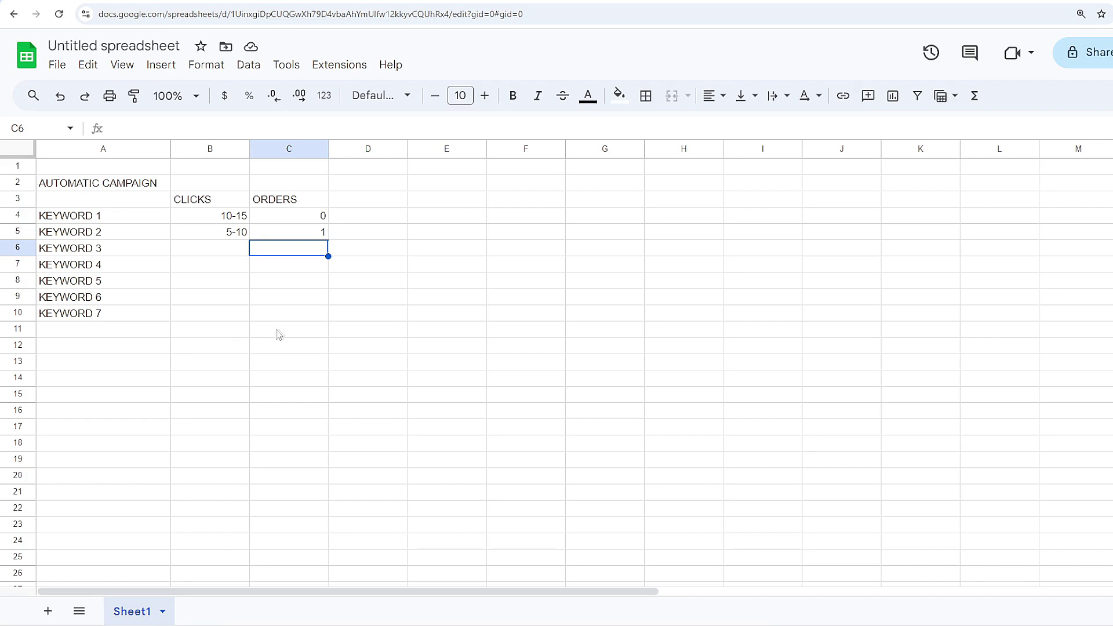
Extend the keyword list in column A by filling the series down to KEYWORD 10.
{"action": "left_click", "coordinate": [157, 316]}
{"action": "left_click_drag", "start_coordinate": [170, 321], "coordinate": [169, 363]}
{"action": "left_click", "coordinate": [354, 361]}
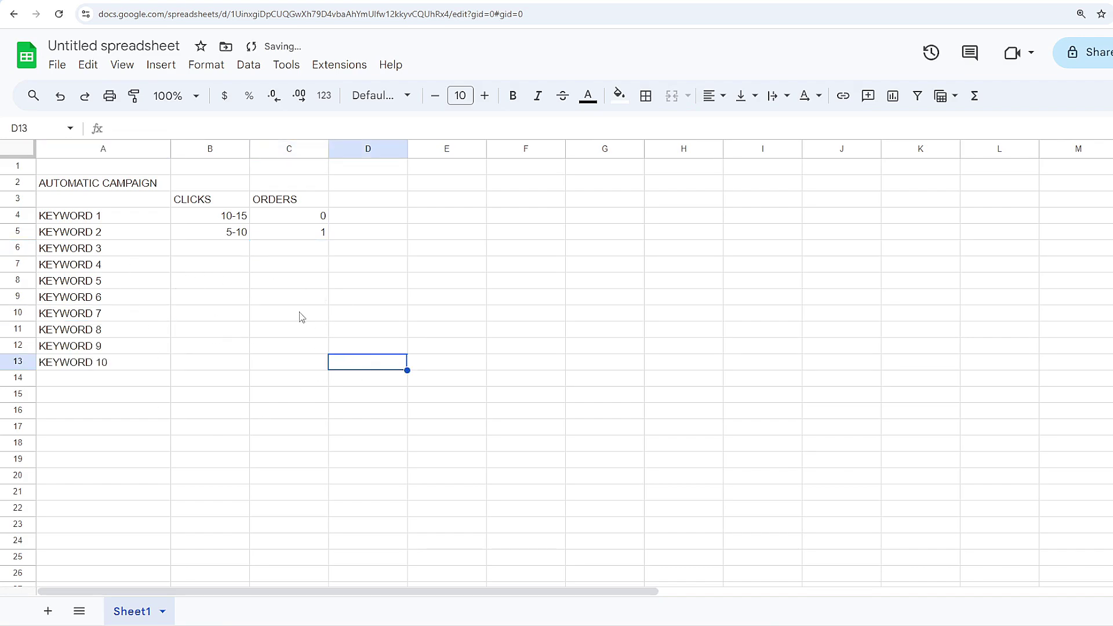
{"action": "left_click", "coordinate": [270, 280]}
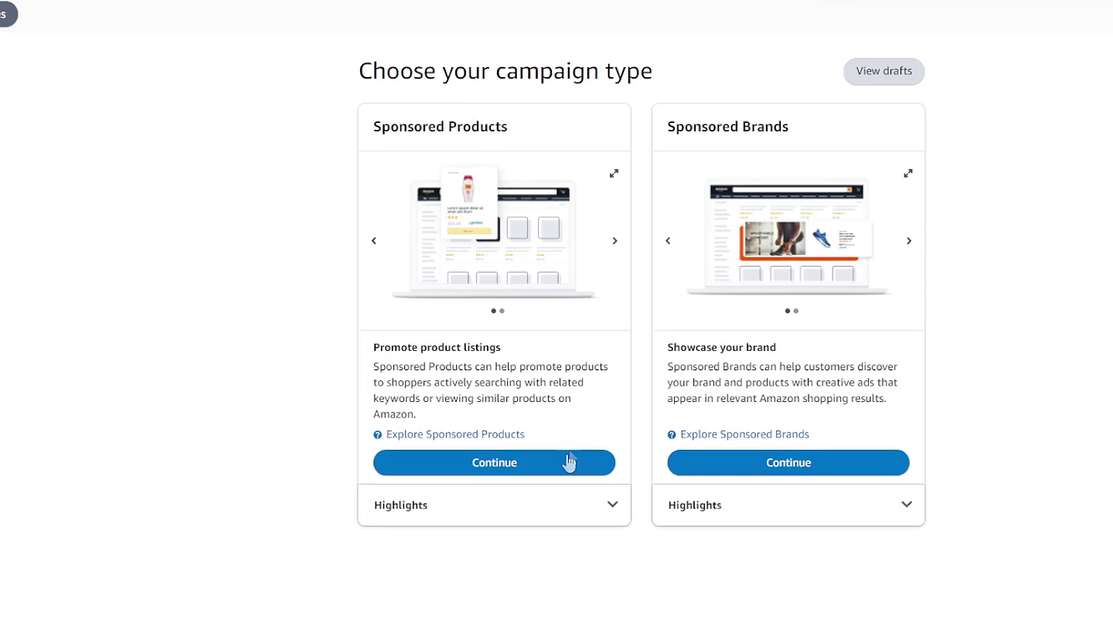
Switch to Amazon Ads, start another Sponsored Products campaign and choose manual targeting for it.
{"action": "left_click", "coordinate": [557, 467]}
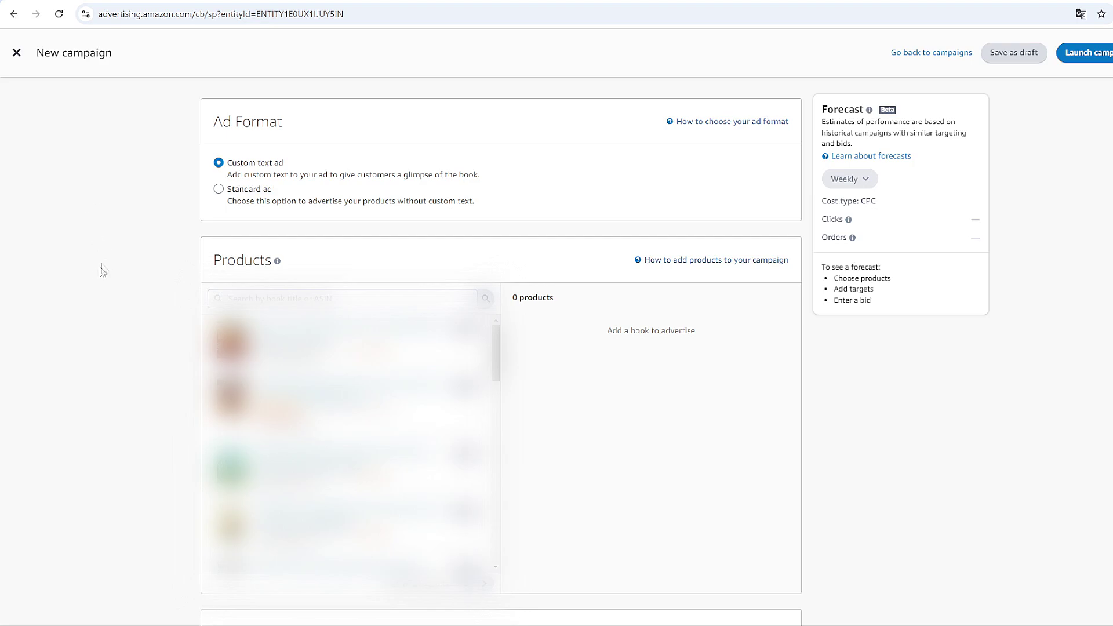
{"action": "scroll", "coordinate": [75, 239], "scroll_direction": "down", "scroll_amount": 8}
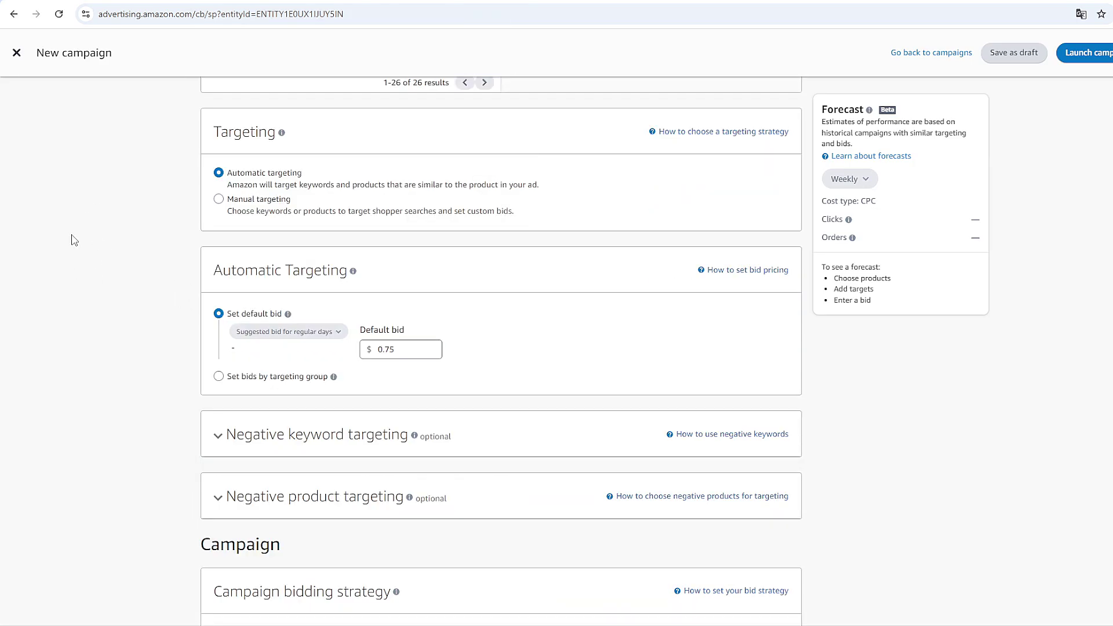
{"action": "left_click", "coordinate": [263, 202]}
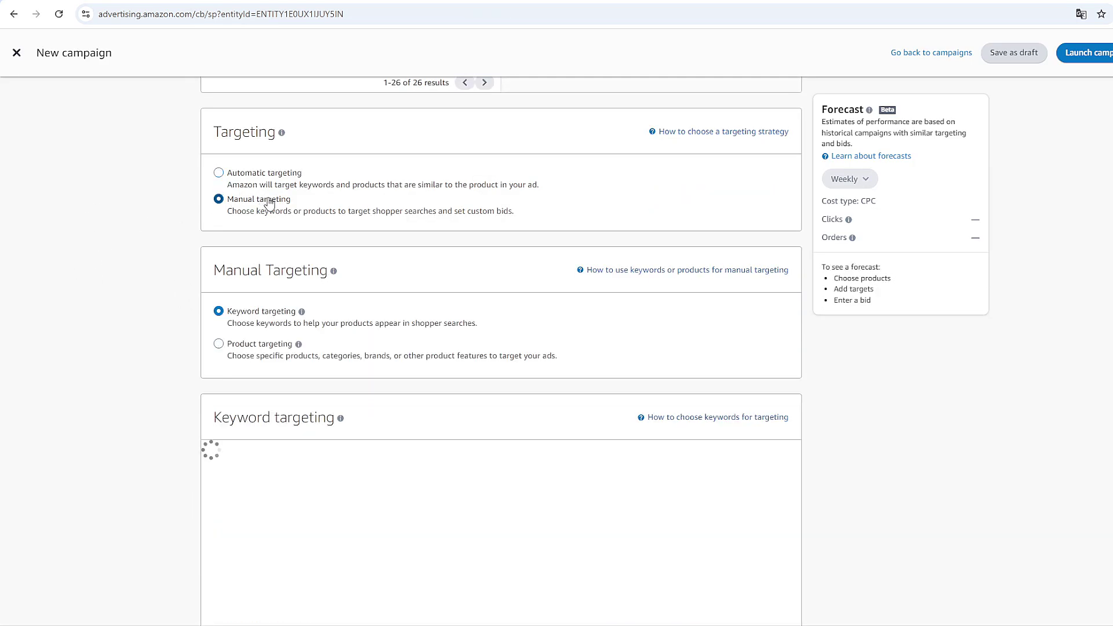
{"action": "scroll", "coordinate": [262, 207], "scroll_direction": "down", "scroll_amount": 1}
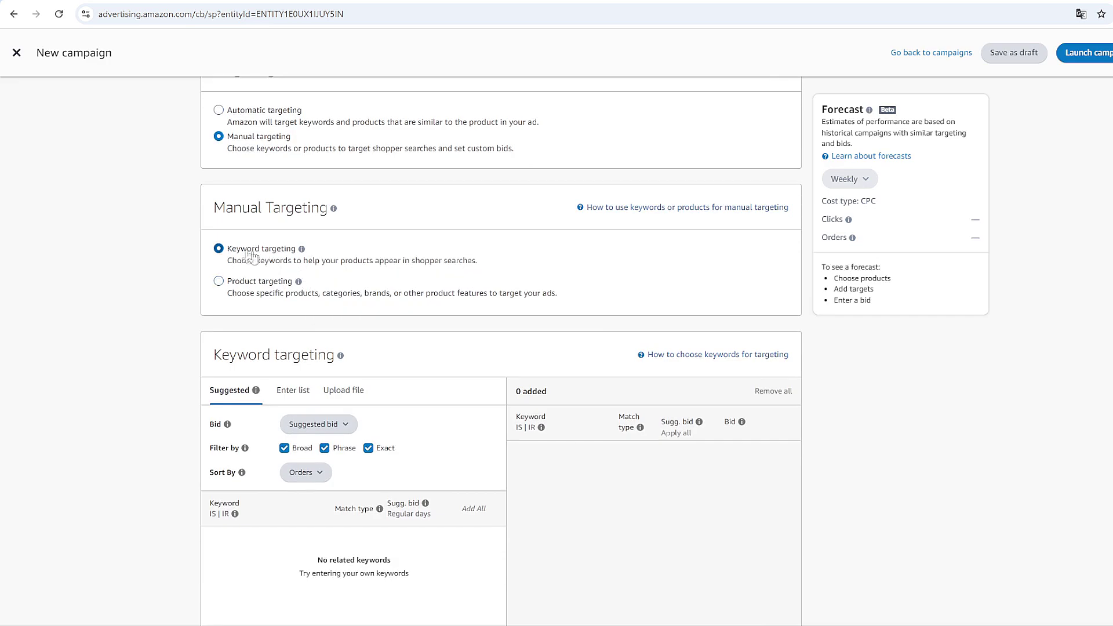
Choose entering a custom keyword list for keyword targeting and exclude the Broad match type.
{"action": "mouse_move", "coordinate": [348, 258]}
{"action": "mouse_move", "coordinate": [298, 282]}
{"action": "scroll", "coordinate": [154, 283], "scroll_direction": "down", "scroll_amount": 3}
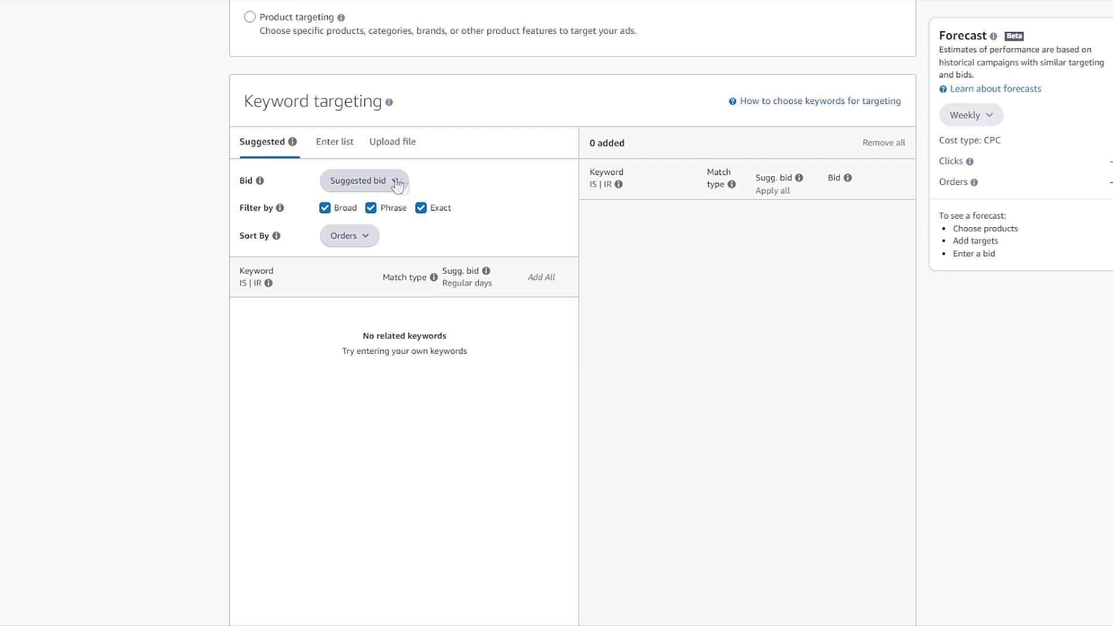
{"action": "left_click", "coordinate": [334, 145]}
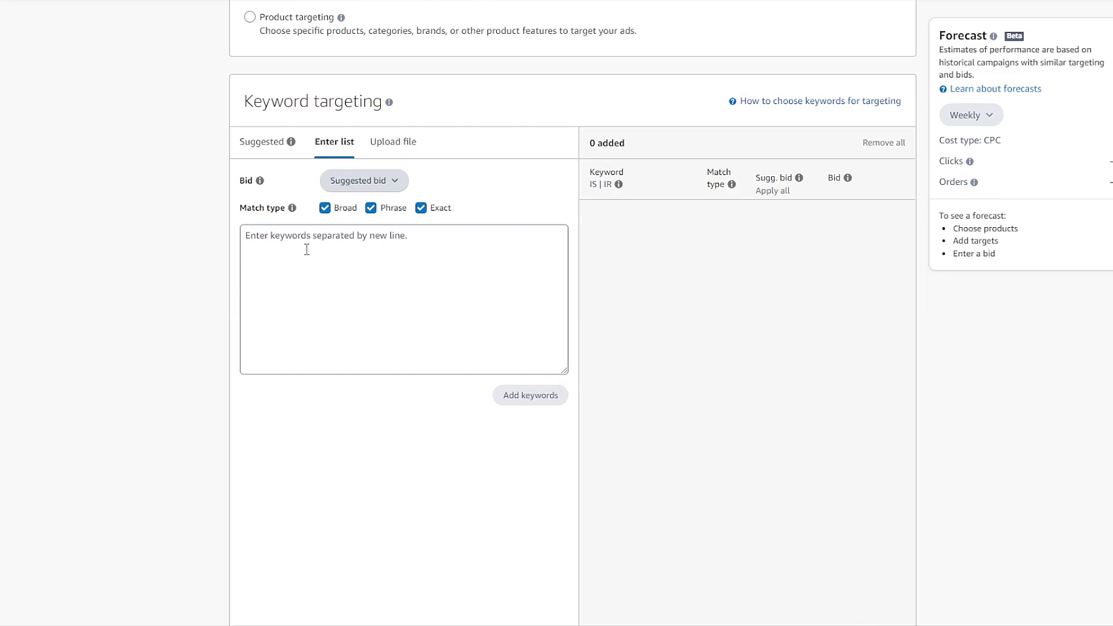
{"action": "mouse_move", "coordinate": [294, 210]}
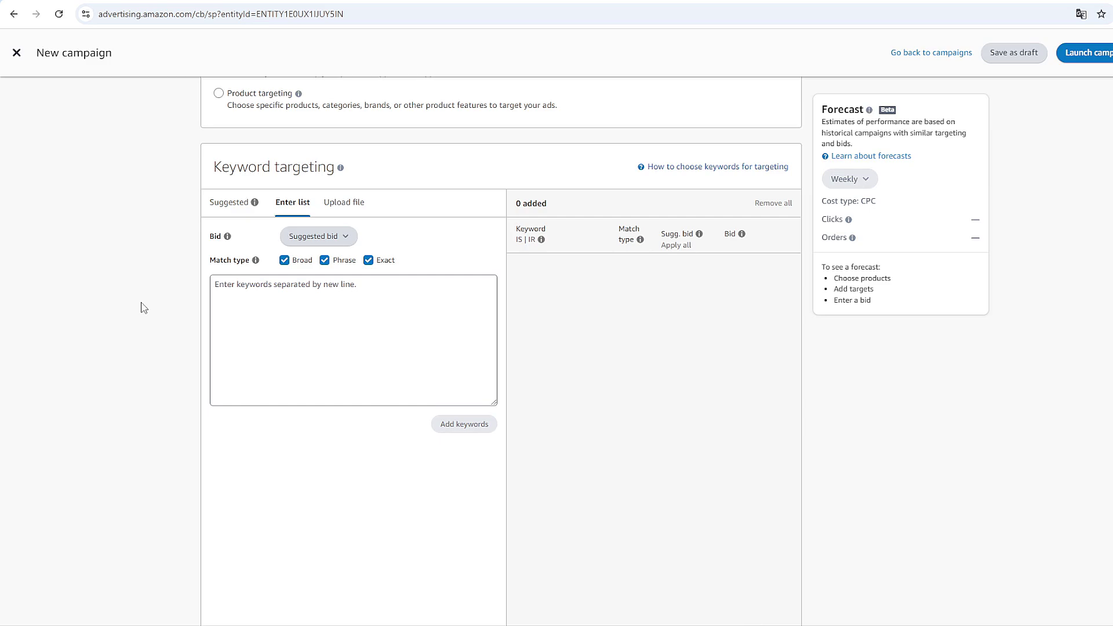
{"action": "left_click", "coordinate": [284, 262]}
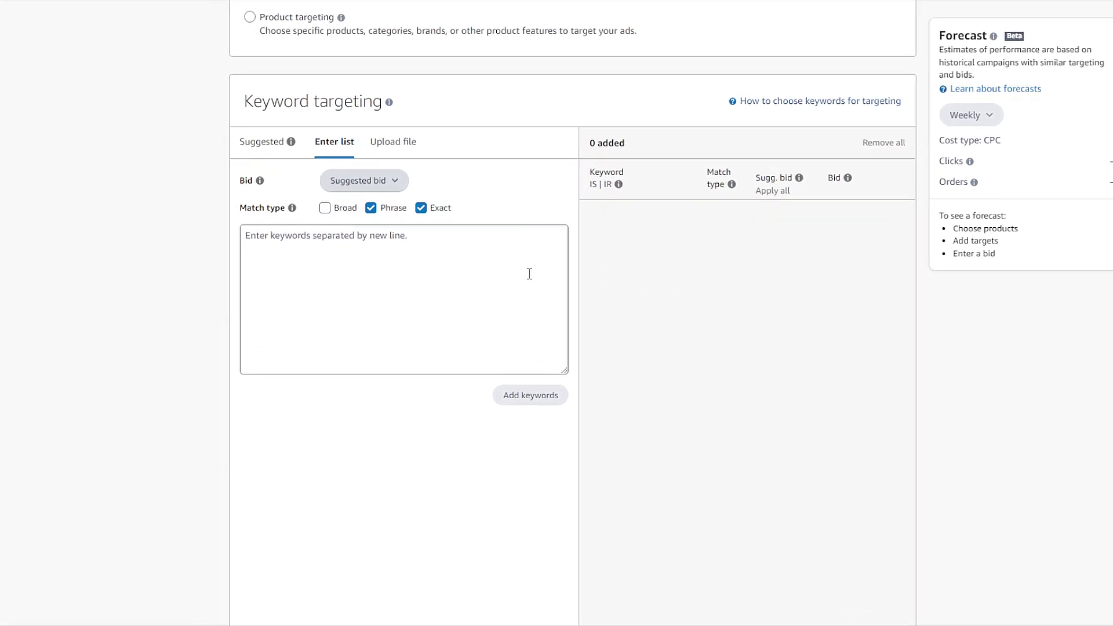
Enter "mermaid coloring book for kids" in the keyword list and submit it for phrase and exact matching.
{"action": "left_click", "coordinate": [502, 262]}
{"action": "type", "text": "m"}
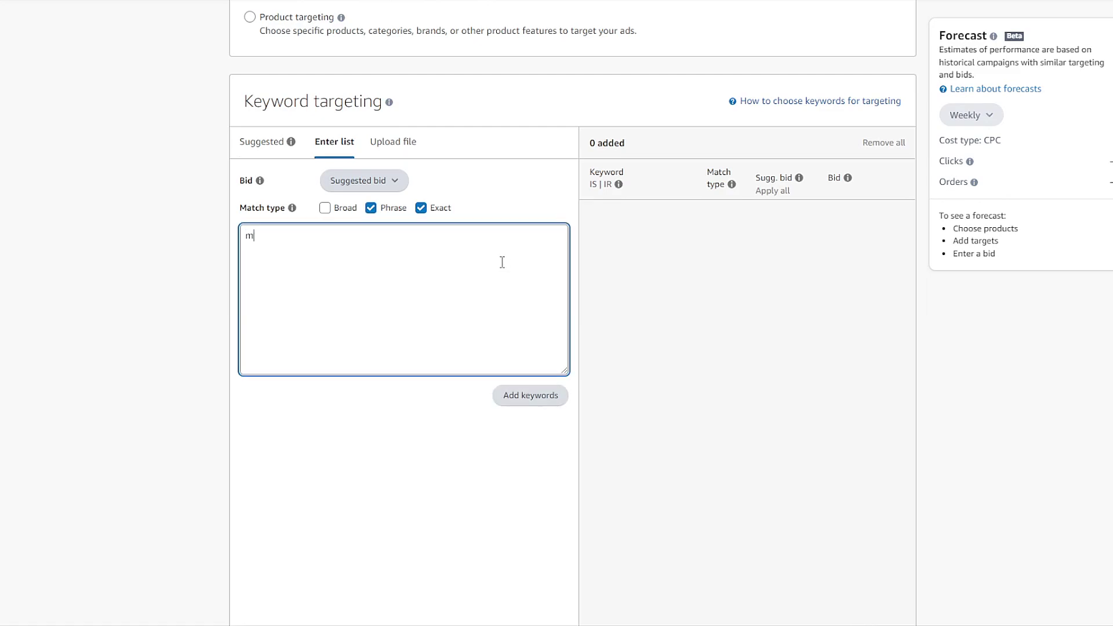
{"action": "type", "text": "ermaid coloring book for kids"}
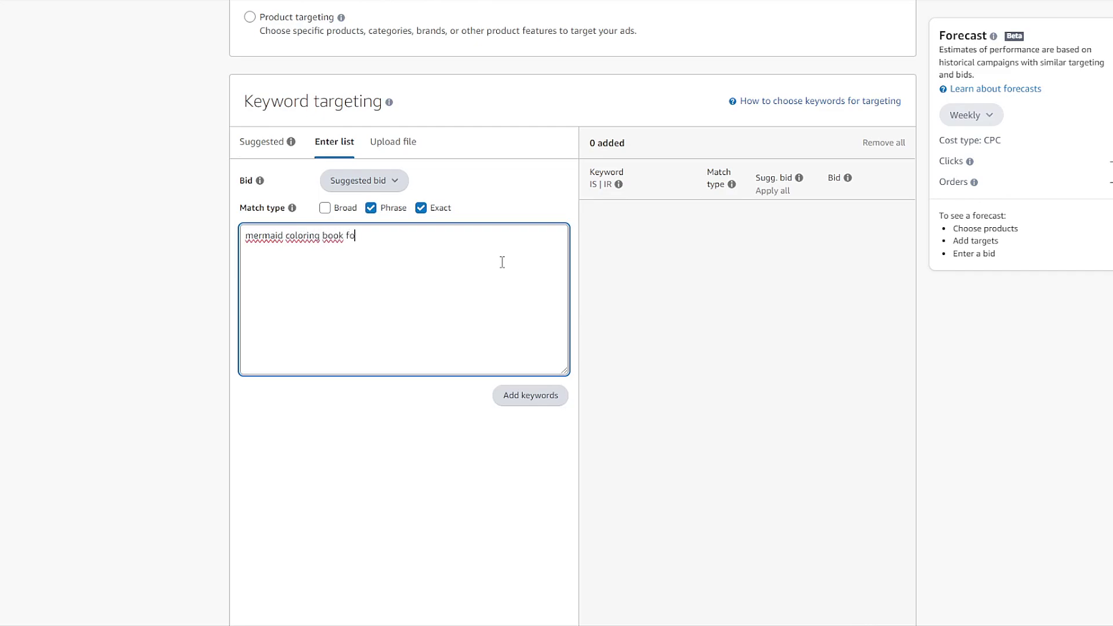
{"action": "left_click", "coordinate": [554, 396]}
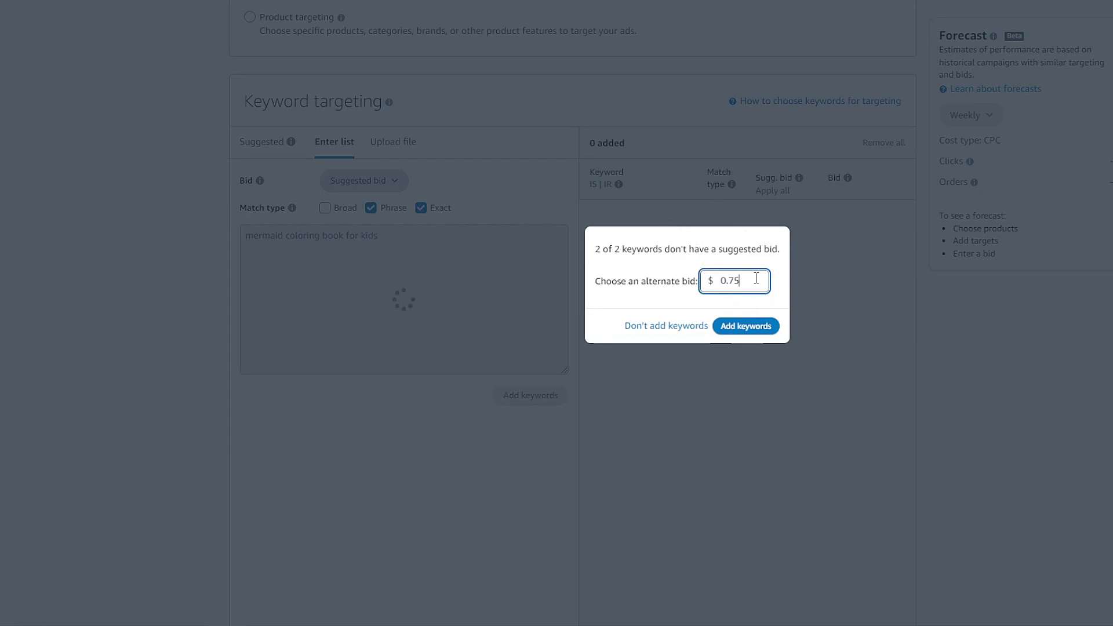
Set the alternate bid to $0.21 for the keywords without a suggested bid and confirm adding them.
{"action": "key", "text": "BackSpace"}
{"action": "key", "text": "BackSpace"}
{"action": "type", "text": "21"}
{"action": "left_click", "coordinate": [747, 325]}
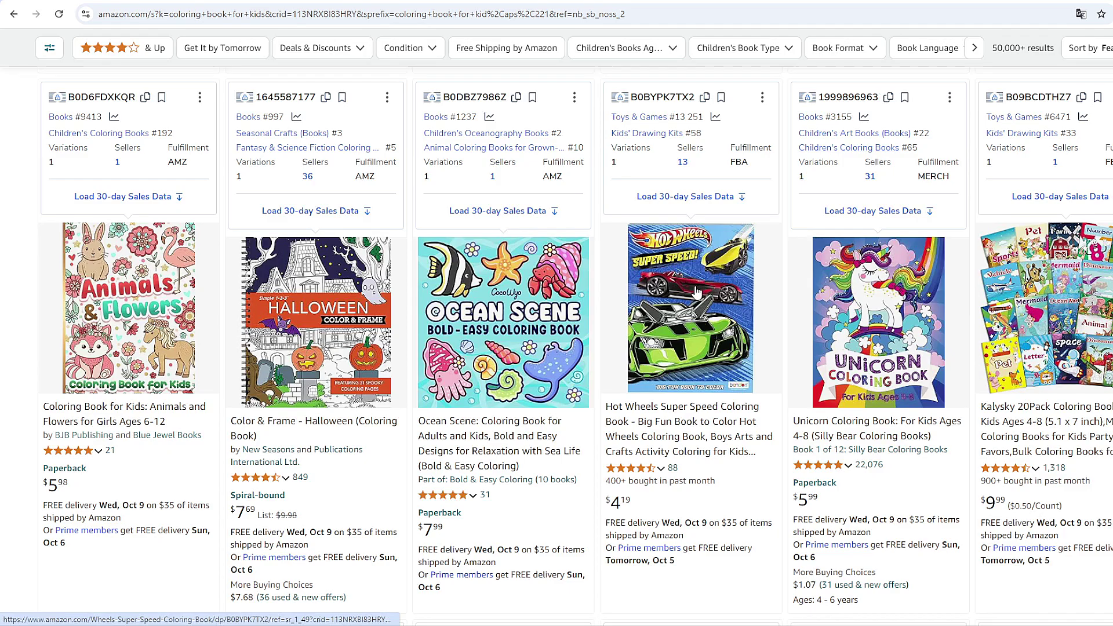
Look through the Amazon store's search results for "coloring book for kids", examining the listed books' covers, titles, rankings and prices.
{"action": "scroll", "coordinate": [698, 292], "scroll_direction": "down", "scroll_amount": 3}
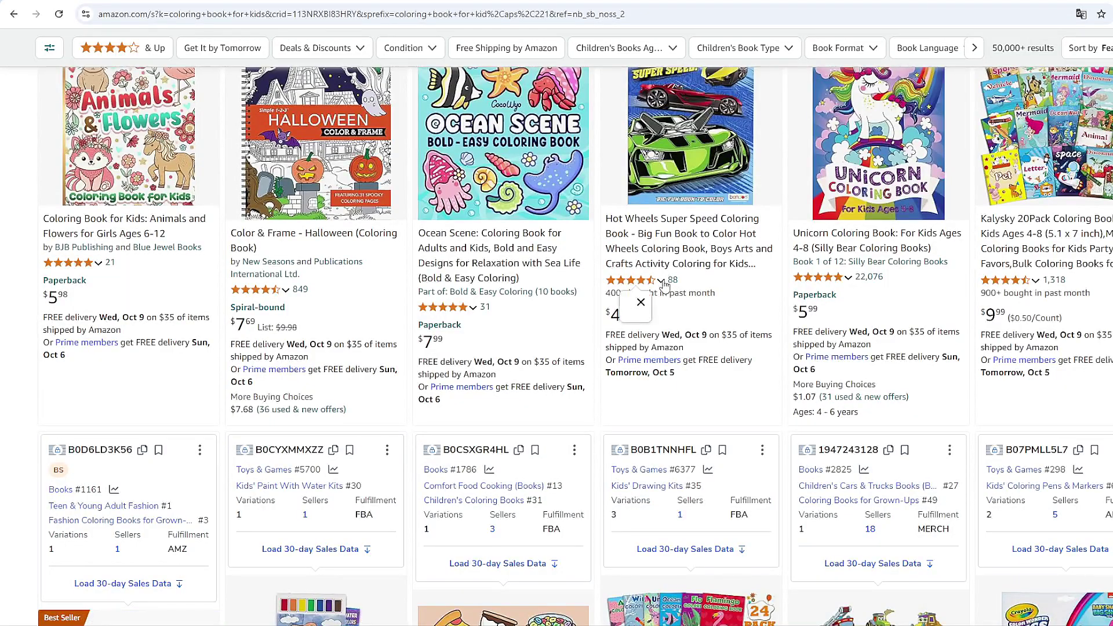
{"action": "scroll", "coordinate": [846, 312], "scroll_direction": "down", "scroll_amount": 1}
{"action": "scroll", "coordinate": [846, 311], "scroll_direction": "down", "scroll_amount": 10}
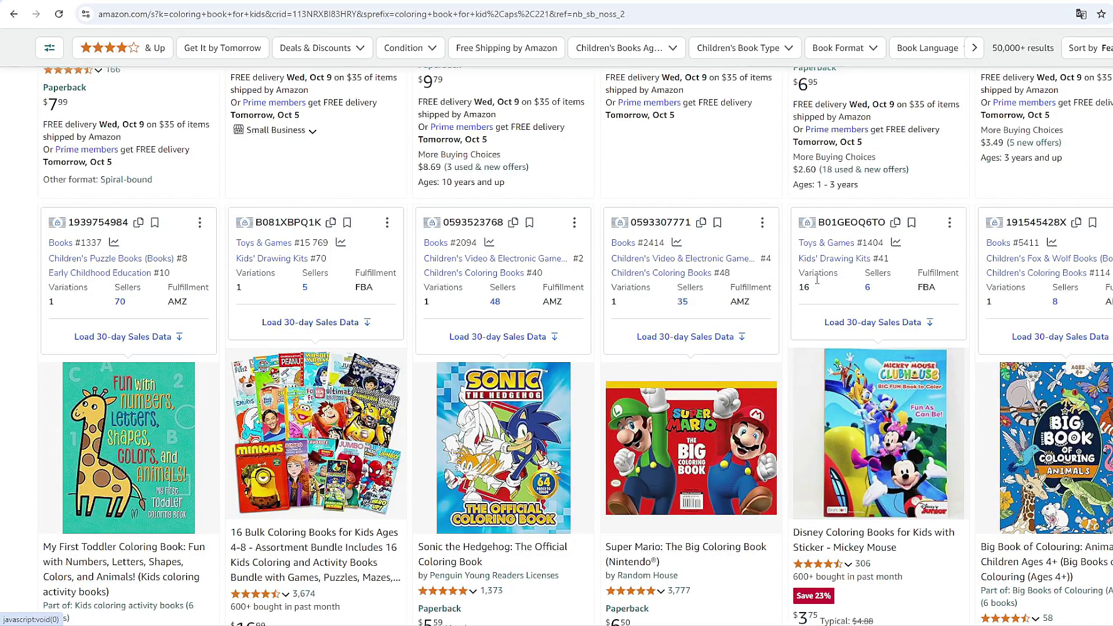
{"action": "scroll", "coordinate": [765, 384], "scroll_direction": "up", "scroll_amount": 5}
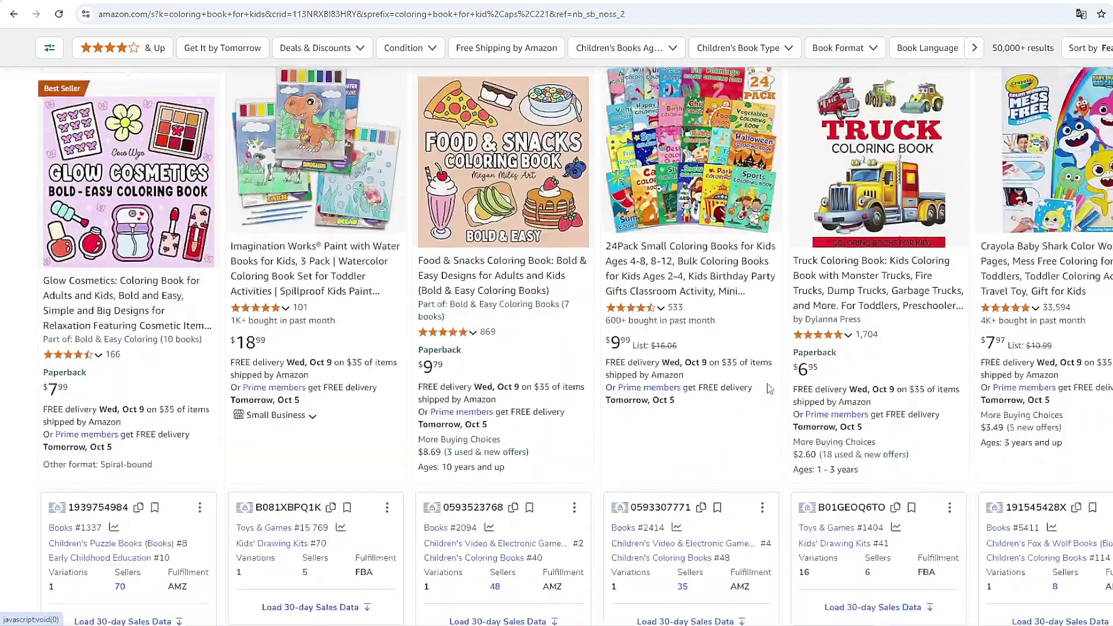
{"action": "scroll", "coordinate": [768, 388], "scroll_direction": "up", "scroll_amount": 10}
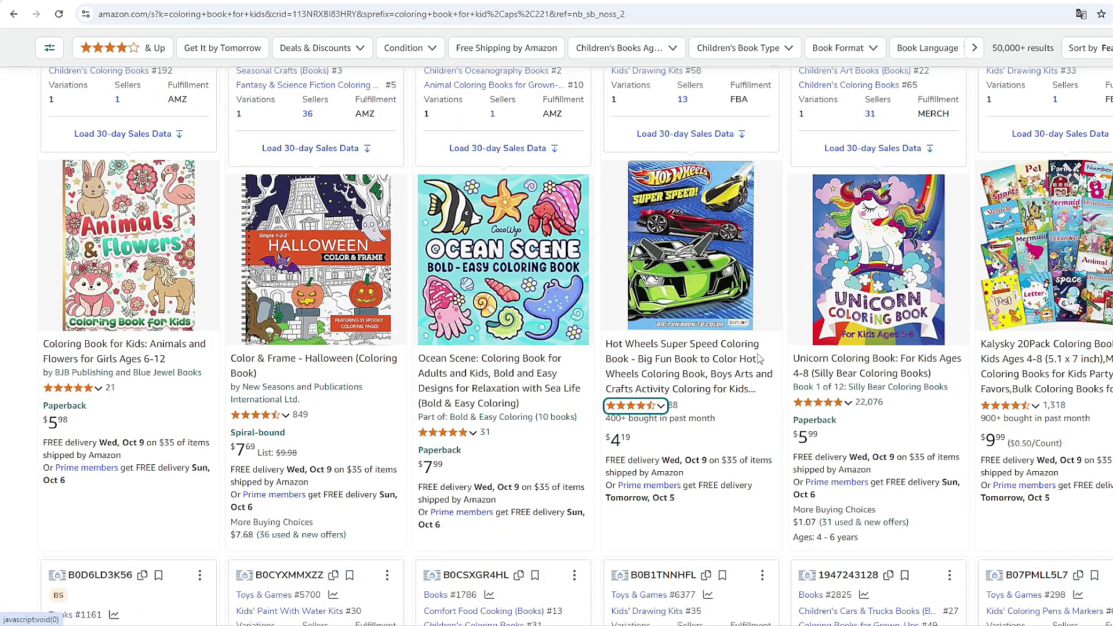
{"action": "scroll", "coordinate": [780, 333], "scroll_direction": "up", "scroll_amount": 5}
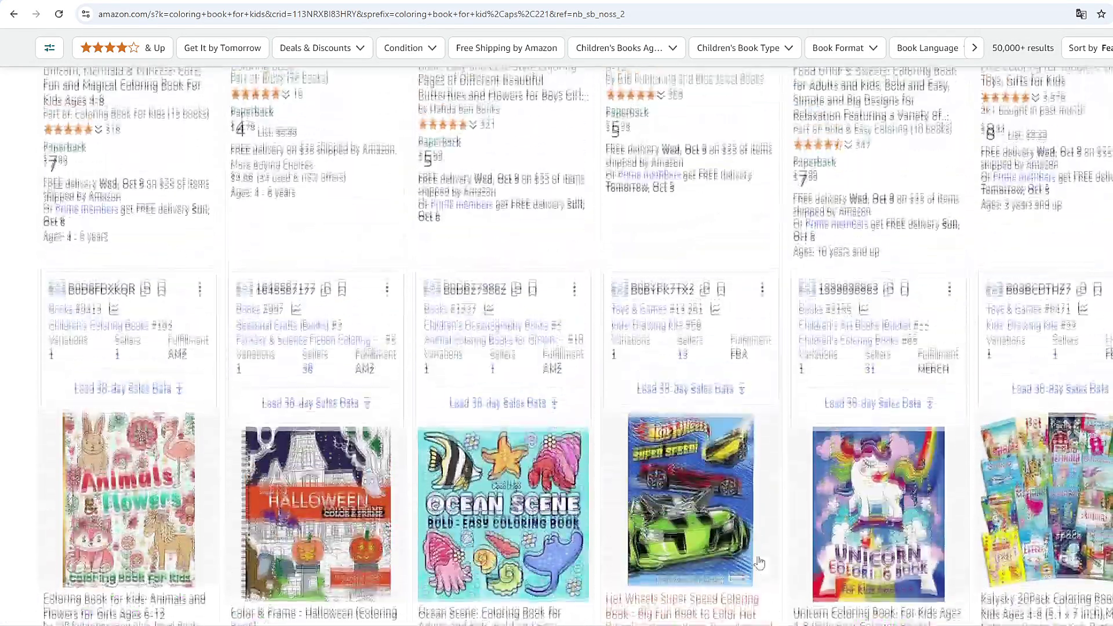